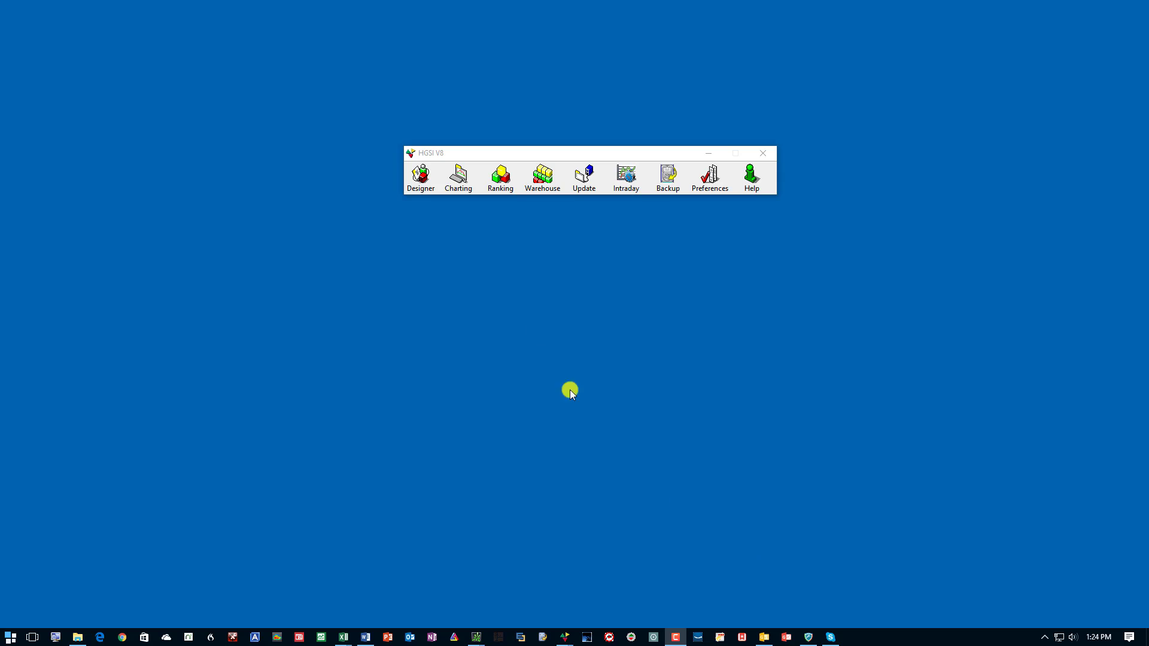
- Open the Charting module and maximize its window
{"action": "left_click", "coordinate": [458, 175]}
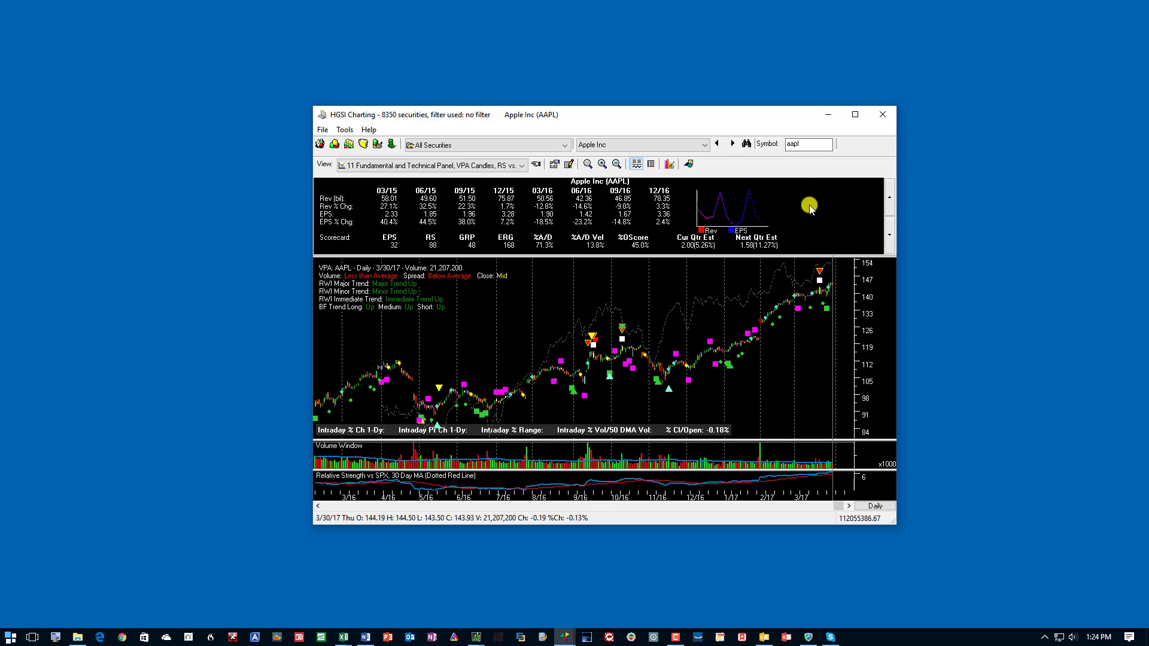
{"action": "left_click", "coordinate": [855, 115]}
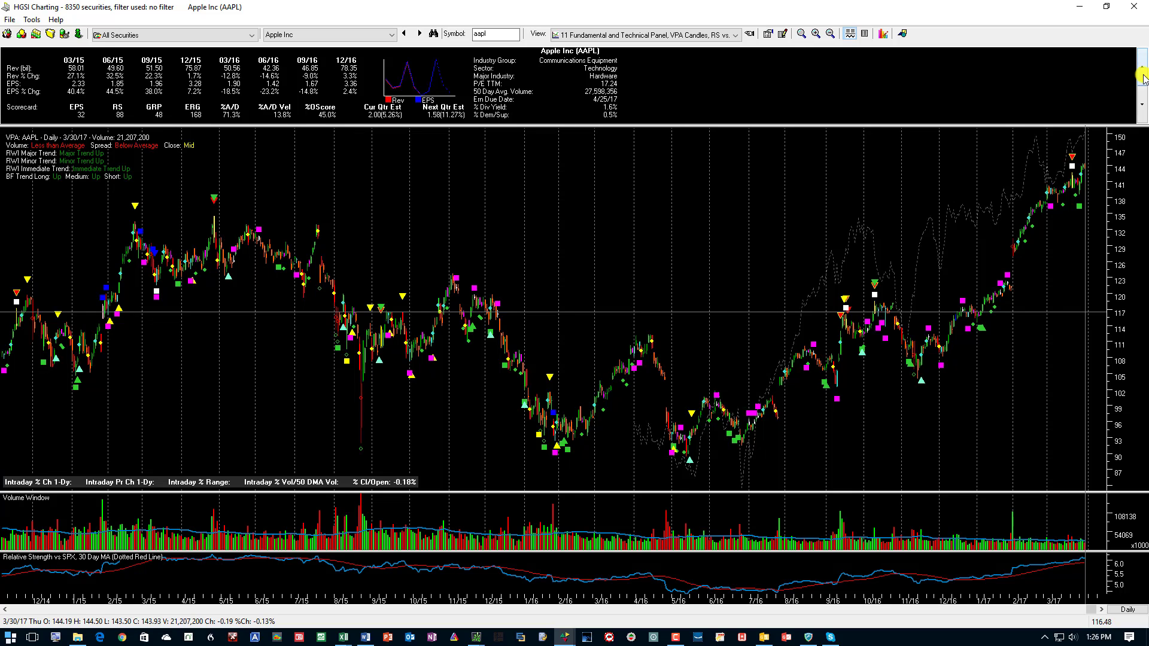
- Page through Apple's fundamental panel, covering market data, last quarter, price averages and business description, and return to the quarterly revenue and EPS page
{"action": "left_click_drag", "start_coordinate": [1143, 78], "coordinate": [1140, 106]}
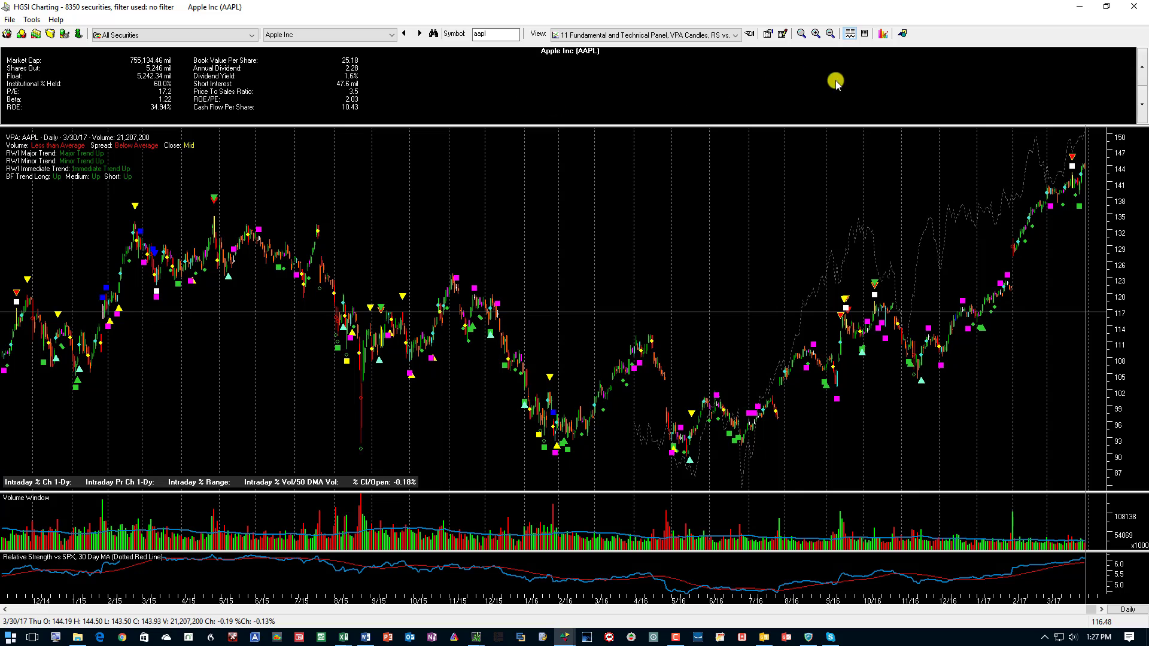
{"action": "left_click", "coordinate": [1139, 110]}
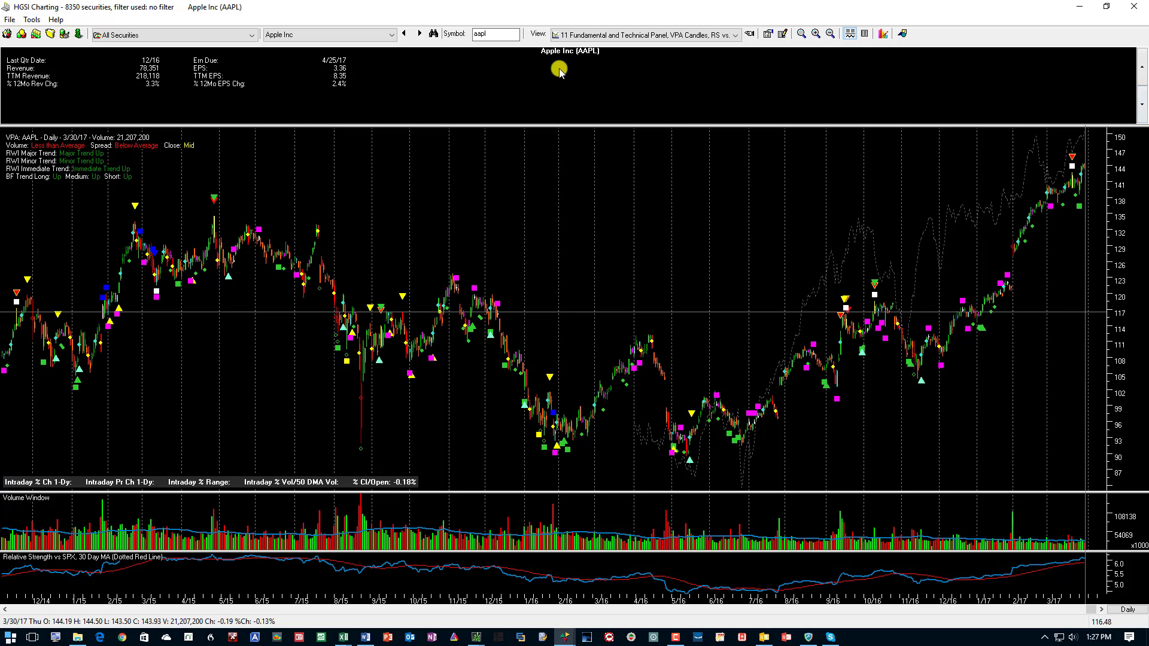
{"action": "left_click", "coordinate": [1141, 100]}
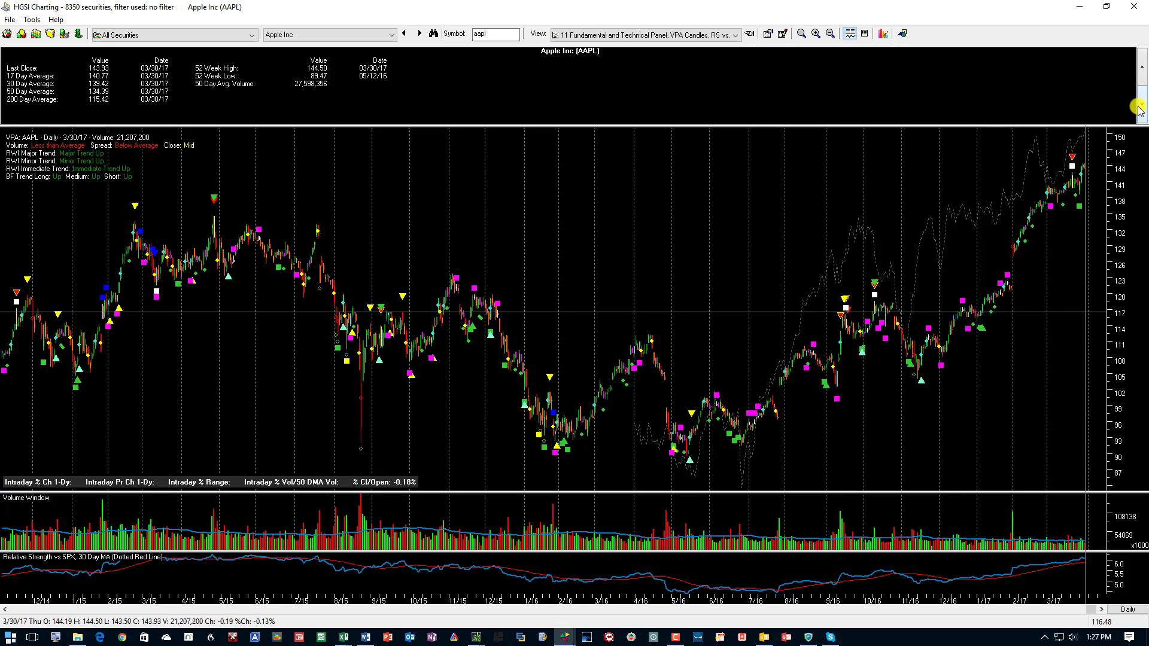
{"action": "left_click", "coordinate": [1141, 107]}
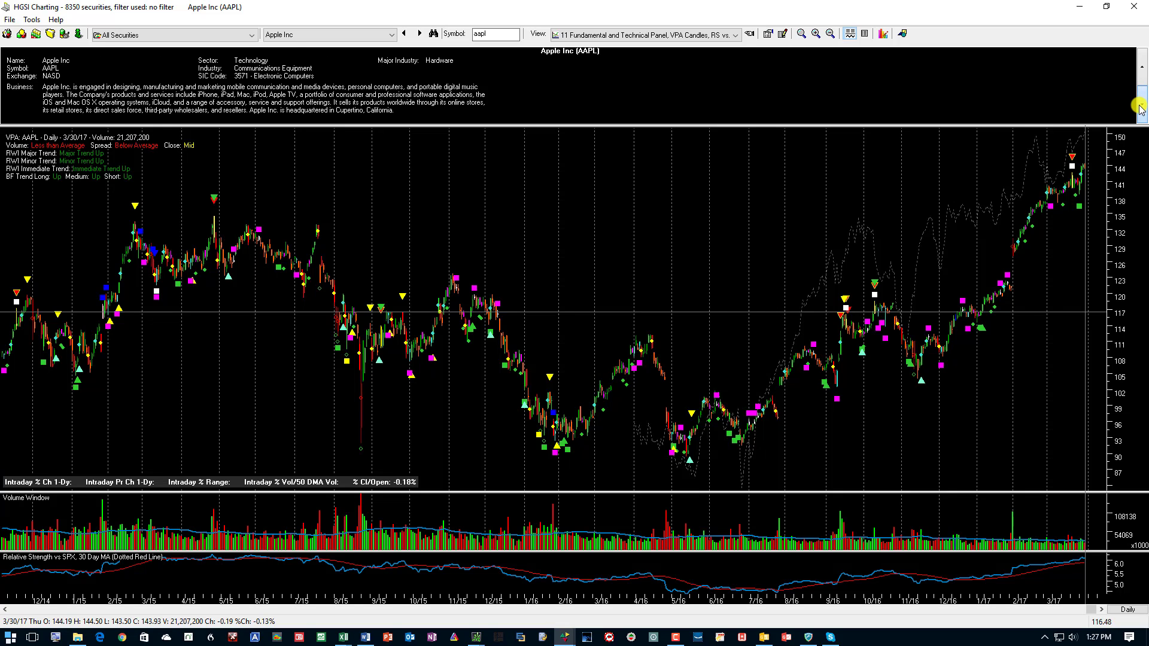
{"action": "left_click", "coordinate": [1140, 103]}
{"action": "left_click", "coordinate": [1142, 85]}
{"action": "left_click", "coordinate": [1141, 103]}
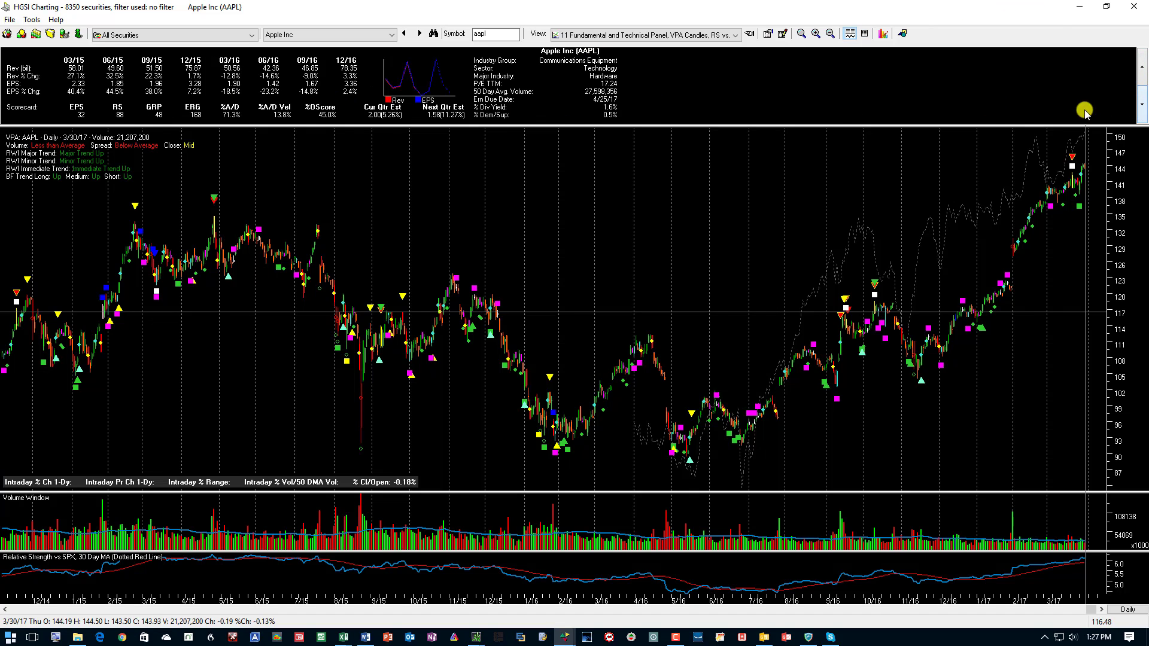
- Open the HGSI Report for Apple, review its Industry, Financial I, Financial II, Market and Price & Volume pages, and close it
{"action": "left_click", "coordinate": [50, 35]}
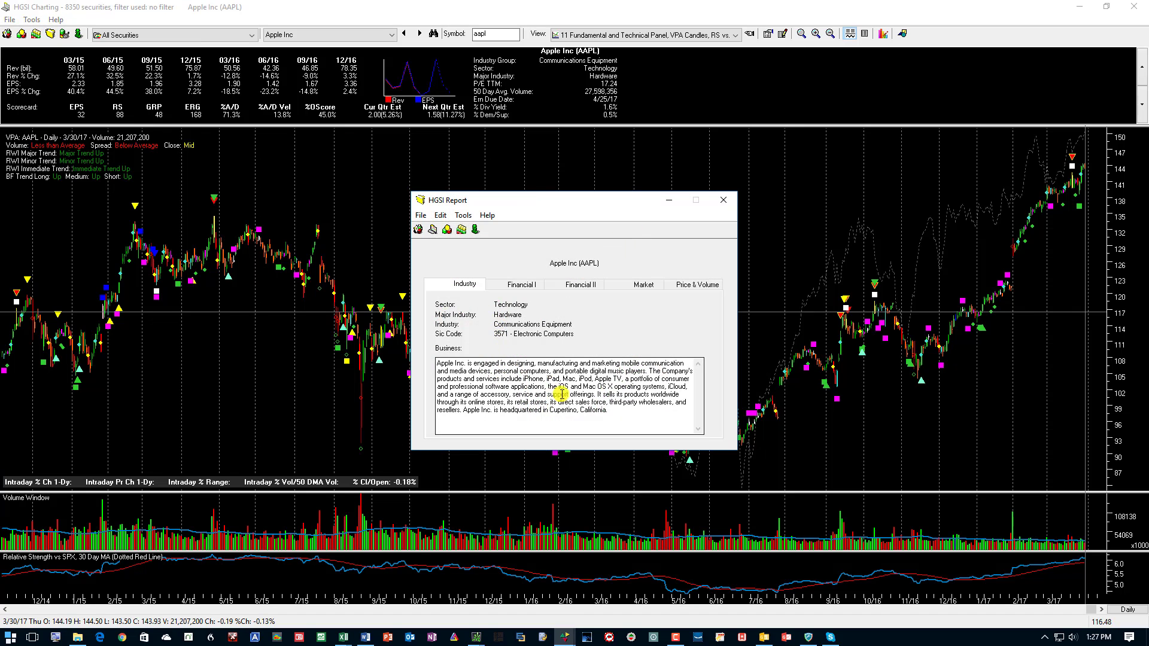
{"action": "left_click", "coordinate": [521, 285]}
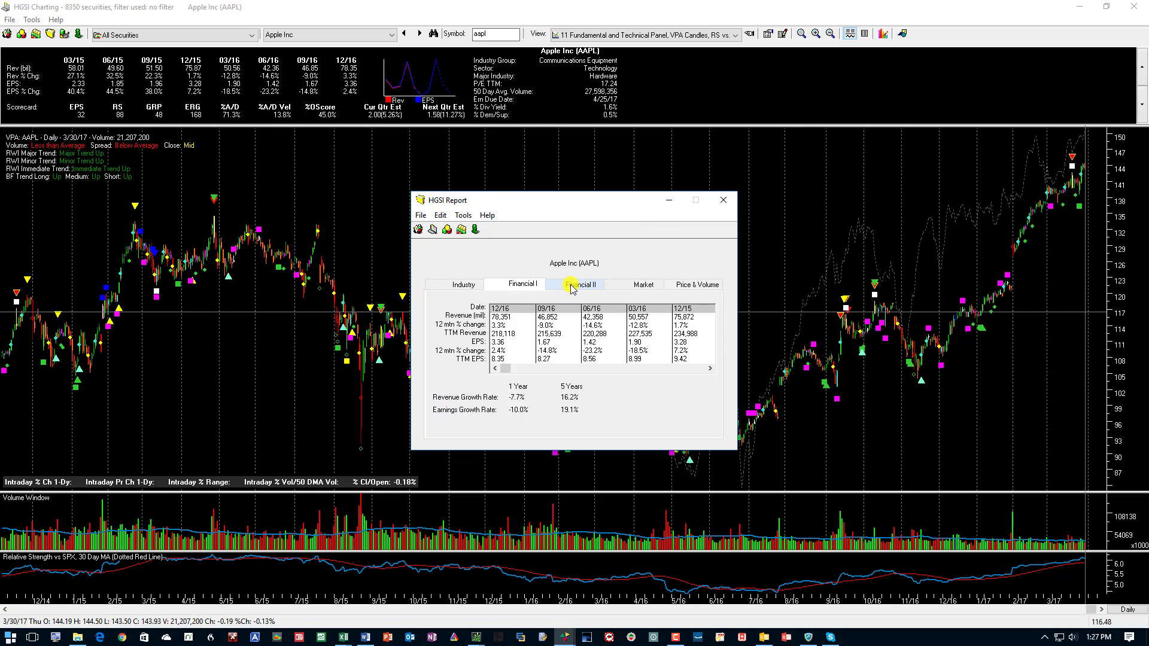
{"action": "left_click", "coordinate": [571, 287]}
{"action": "left_click", "coordinate": [640, 286]}
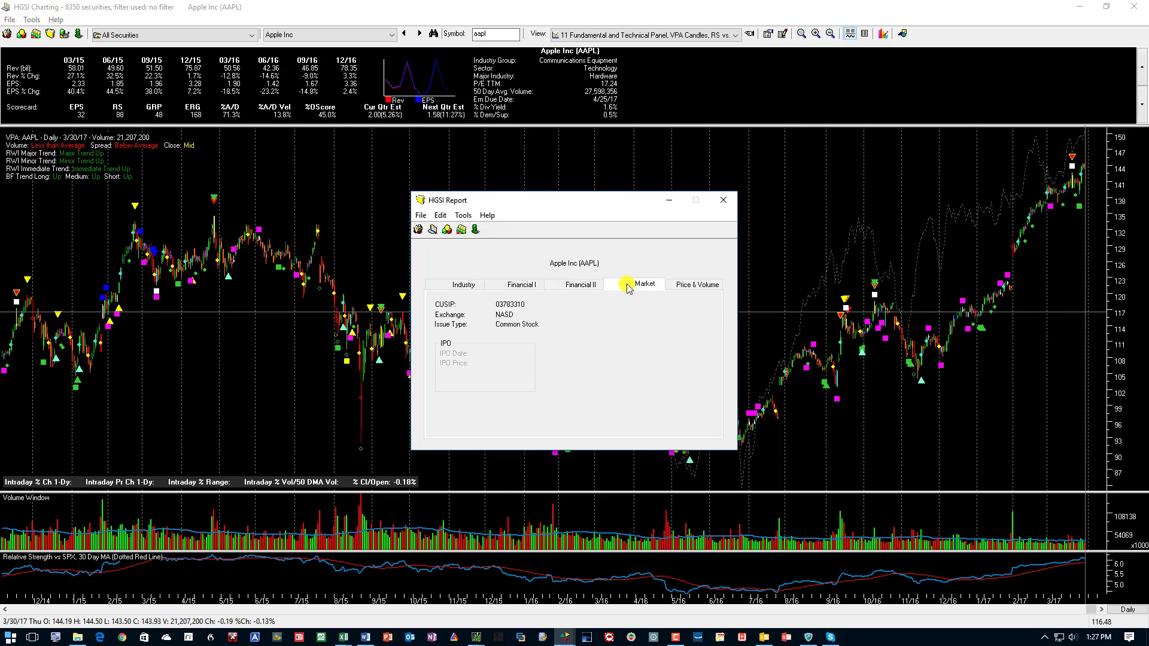
{"action": "left_click", "coordinate": [690, 283]}
{"action": "left_click", "coordinate": [464, 286]}
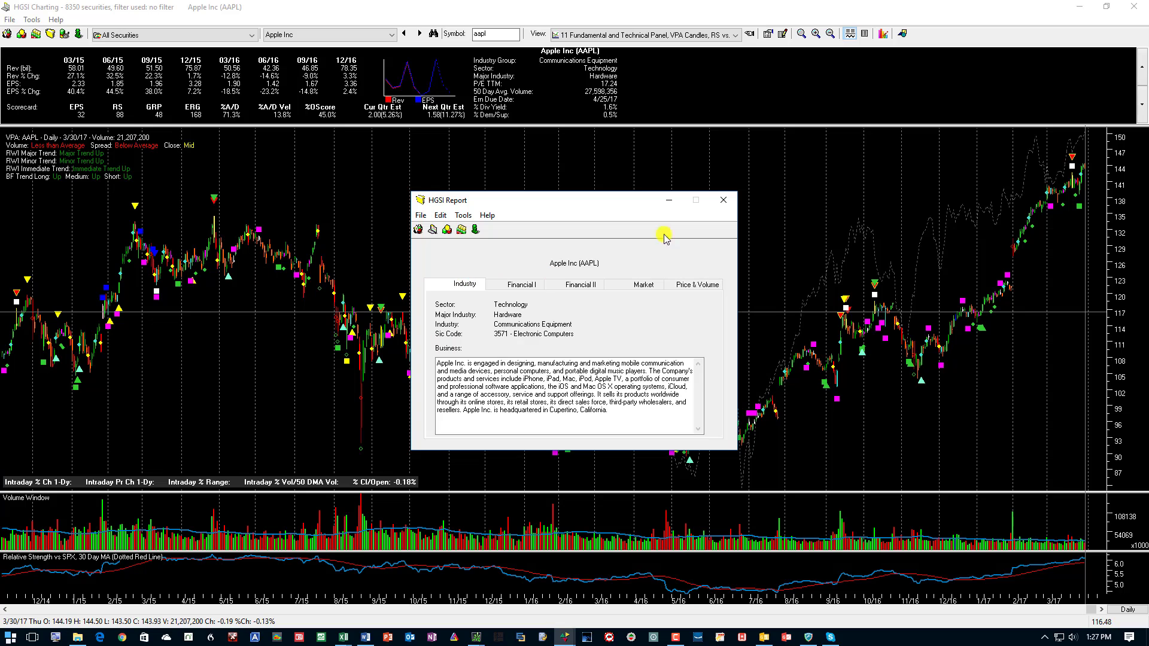
{"action": "left_click", "coordinate": [722, 199]}
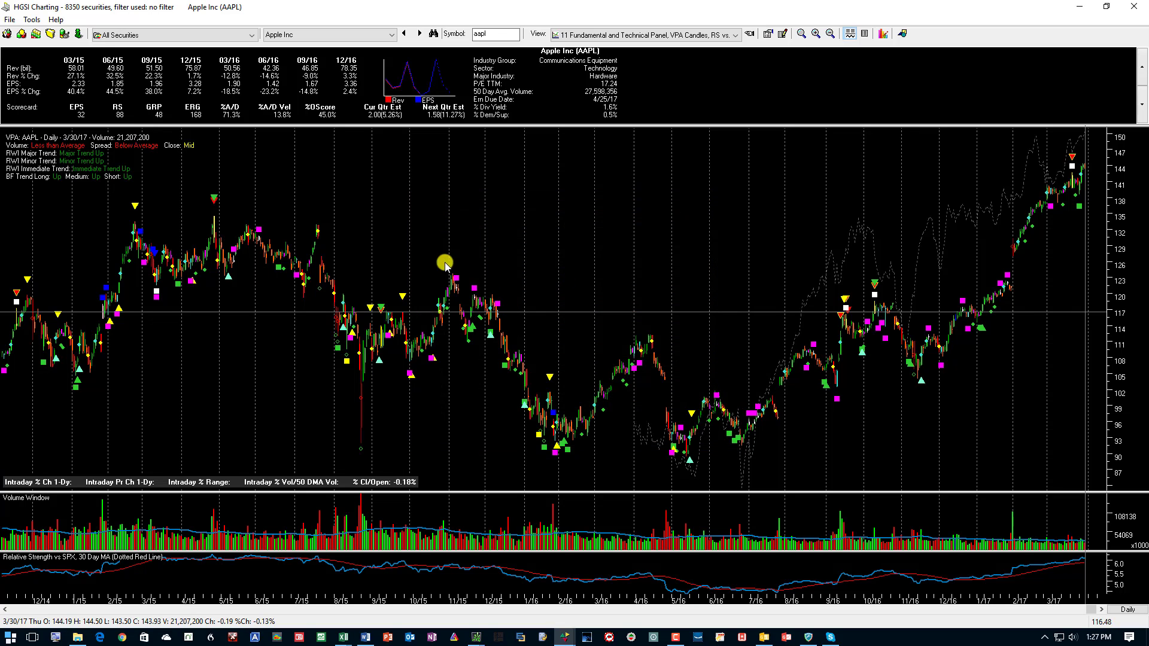
- Toggle the fundamental panel on the Apple chart and leave it hidden
{"action": "left_click", "coordinate": [850, 34]}
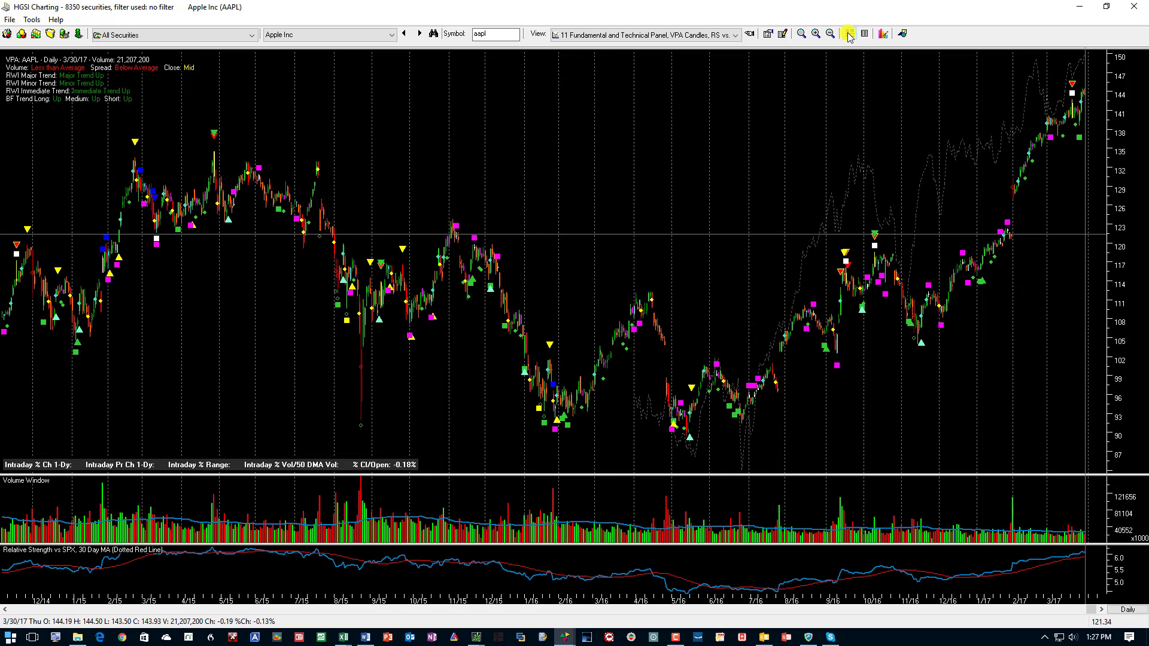
{"action": "left_click", "coordinate": [850, 35]}
{"action": "right_click", "coordinate": [546, 158]}
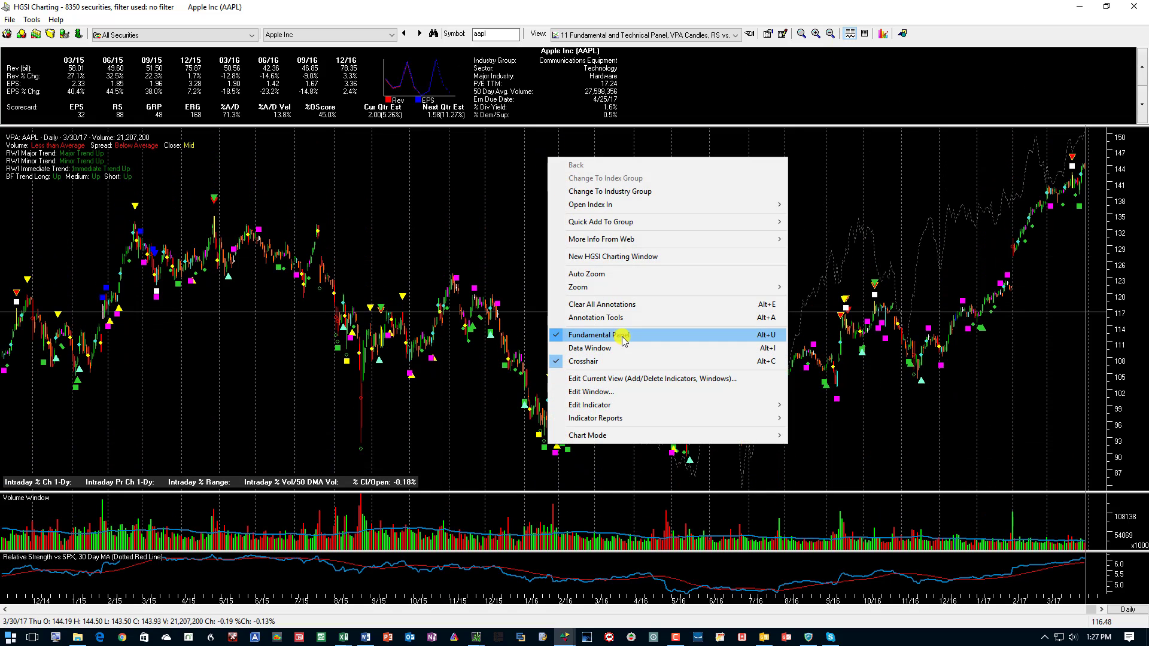
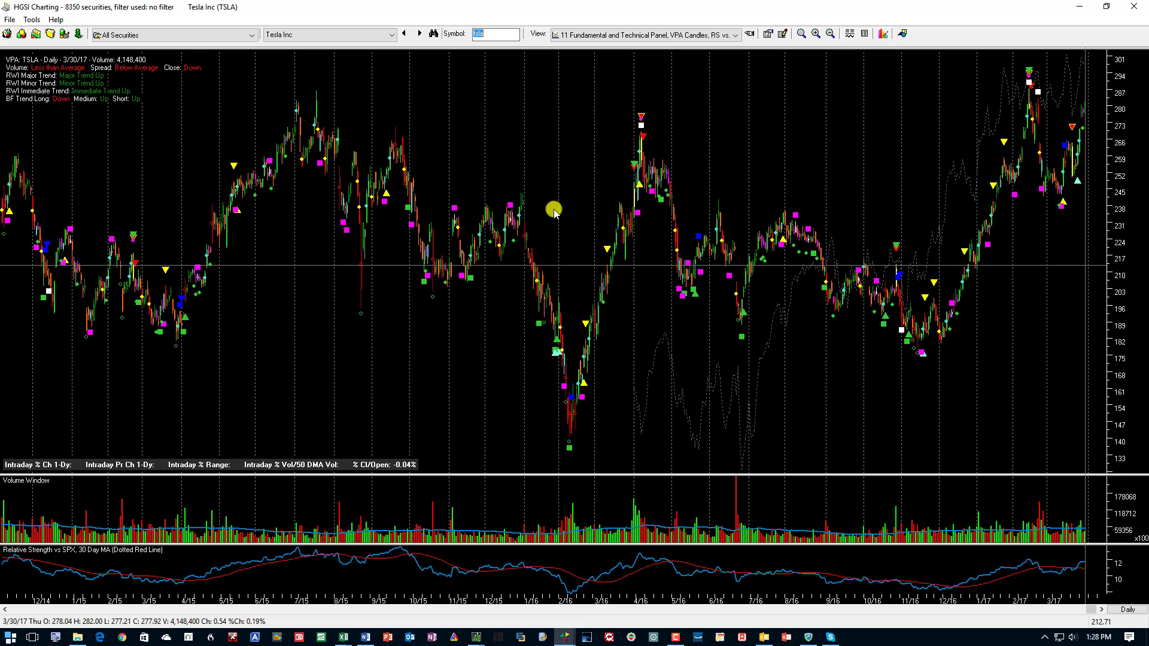
- Zoom in twice on the Tesla chart and restore the default zoom with Auto Zoom
{"action": "right_click", "coordinate": [536, 94]}
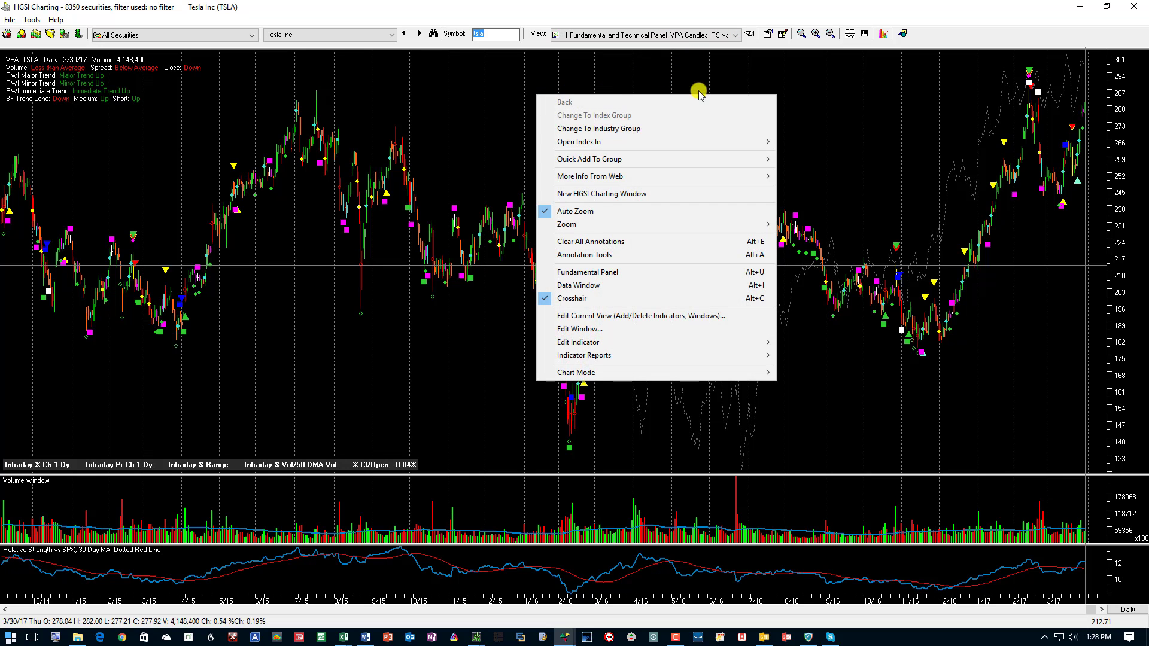
{"action": "left_click", "coordinate": [718, 73]}
{"action": "left_click", "coordinate": [817, 34]}
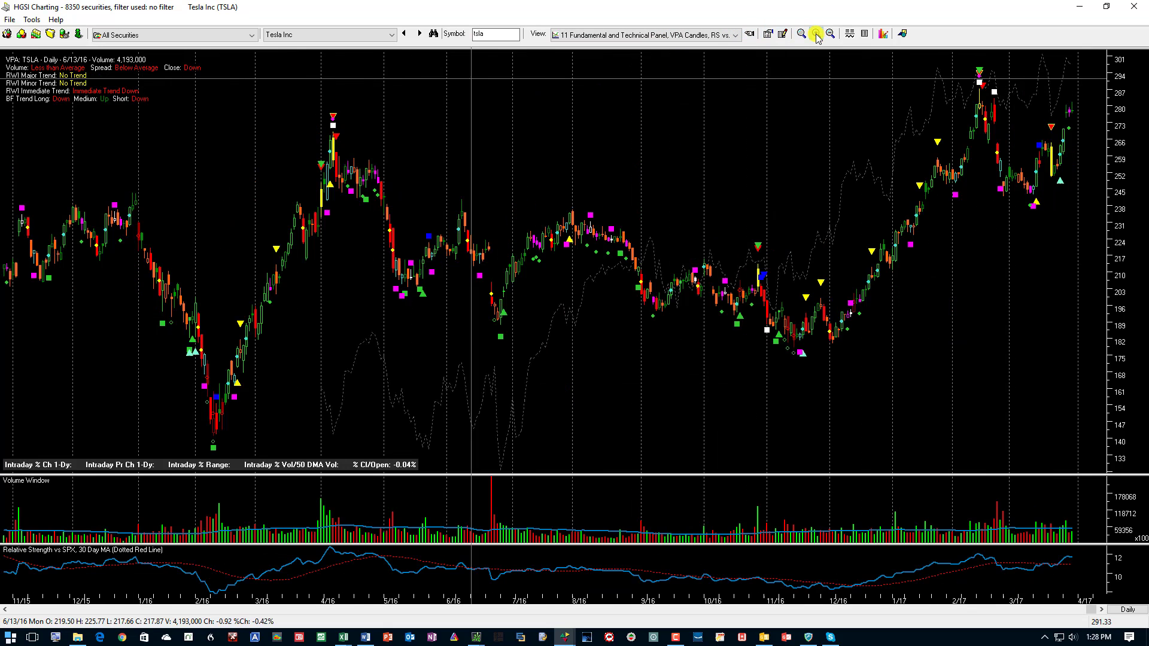
{"action": "left_click", "coordinate": [817, 35]}
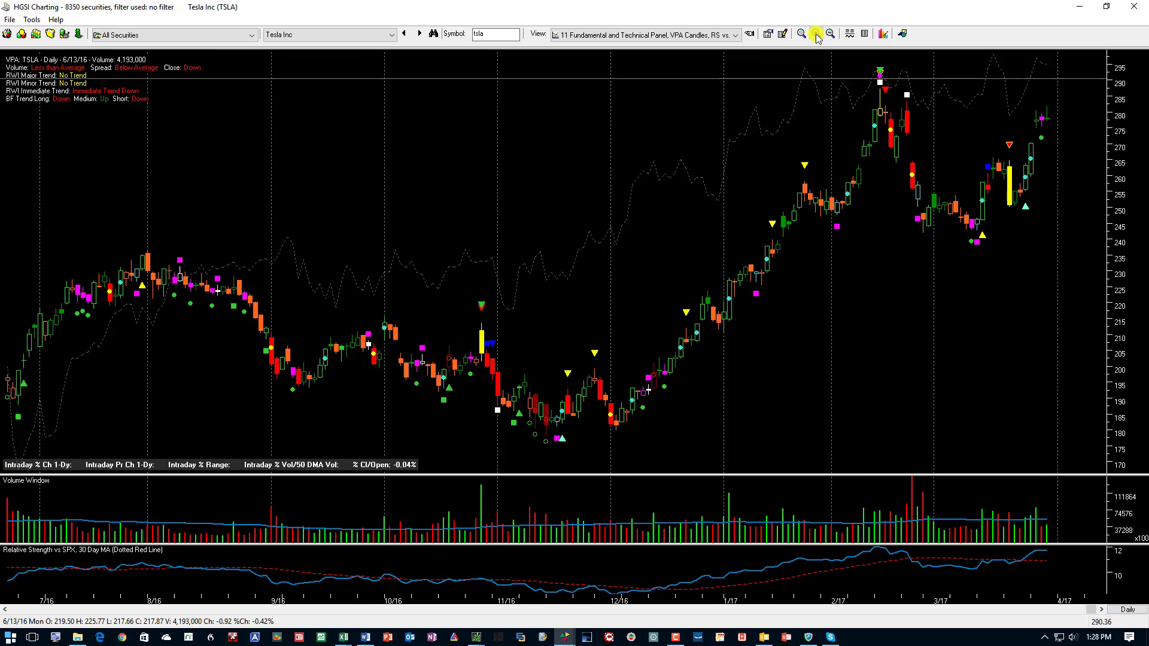
{"action": "right_click", "coordinate": [536, 139]}
{"action": "left_click", "coordinate": [585, 256]}
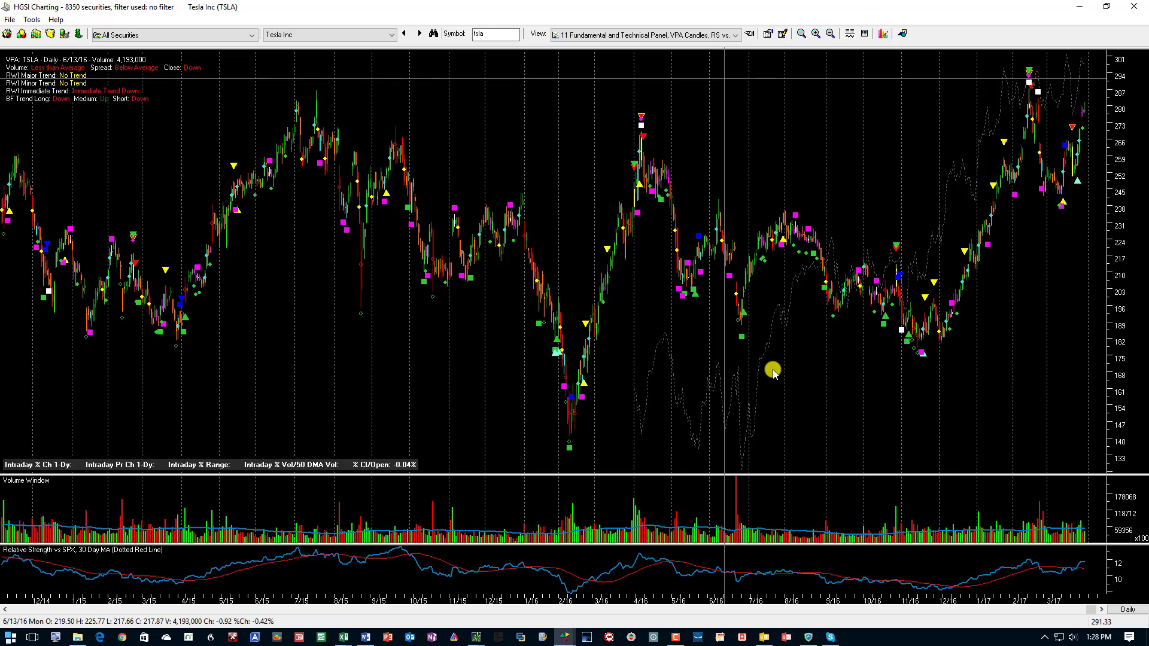
- Turn off Auto Zoom for the Tesla chart and look over the available zoom levels
{"action": "right_click", "coordinate": [593, 101]}
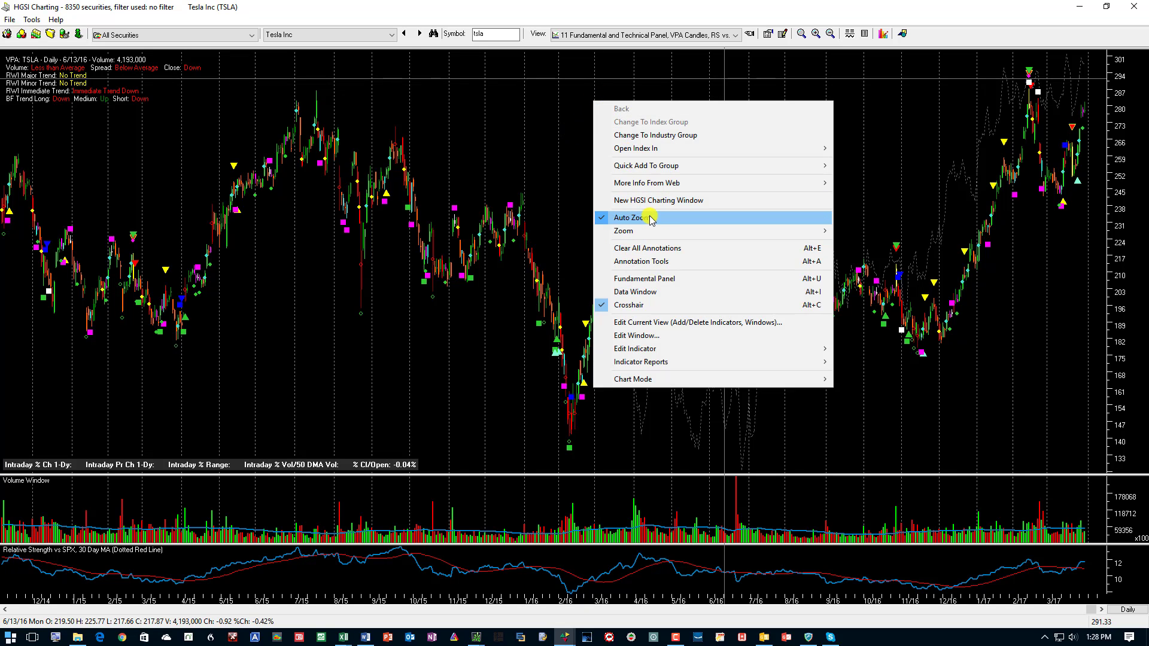
{"action": "left_click", "coordinate": [651, 220]}
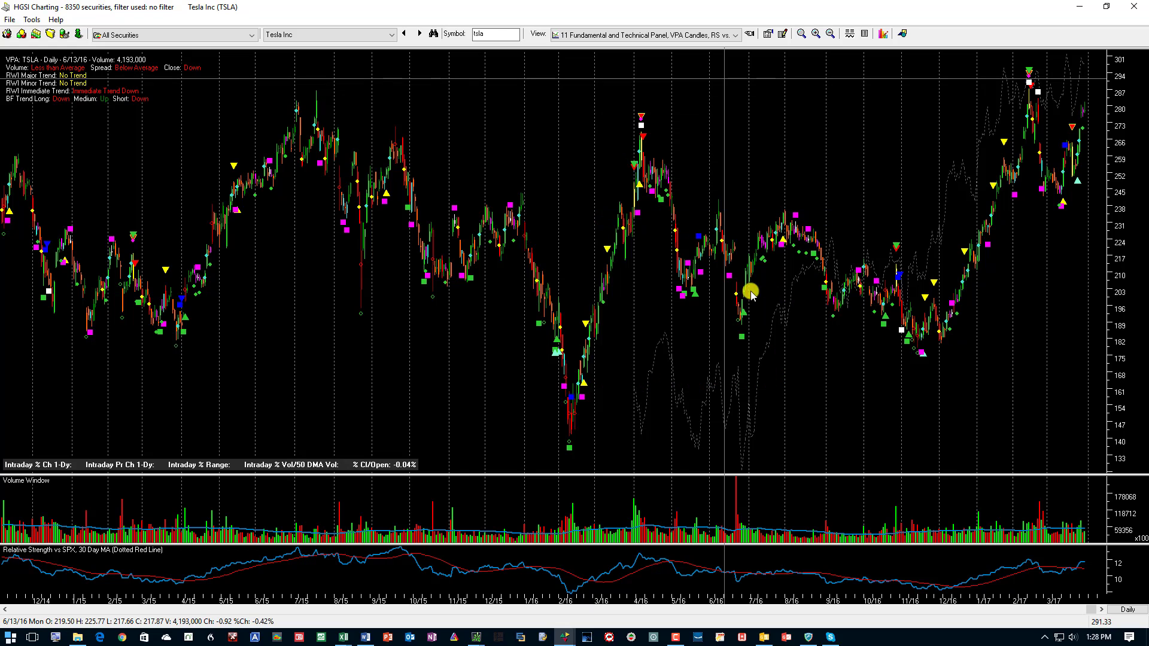
{"action": "right_click", "coordinate": [594, 176]}
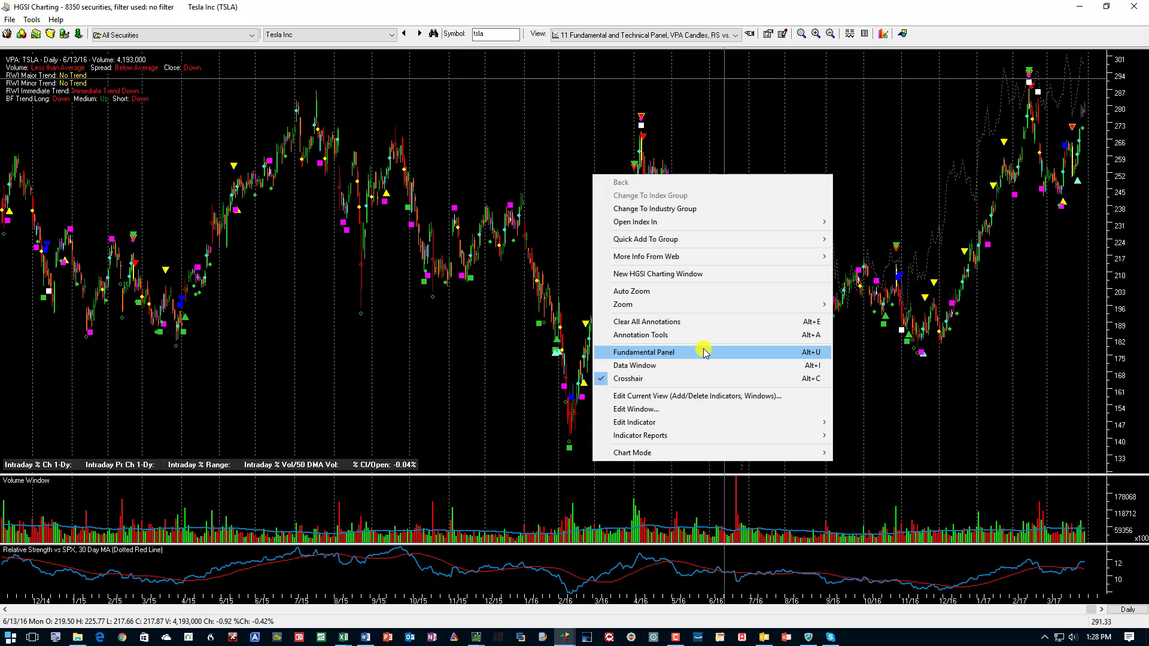
{"action": "mouse_move", "coordinate": [694, 303]}
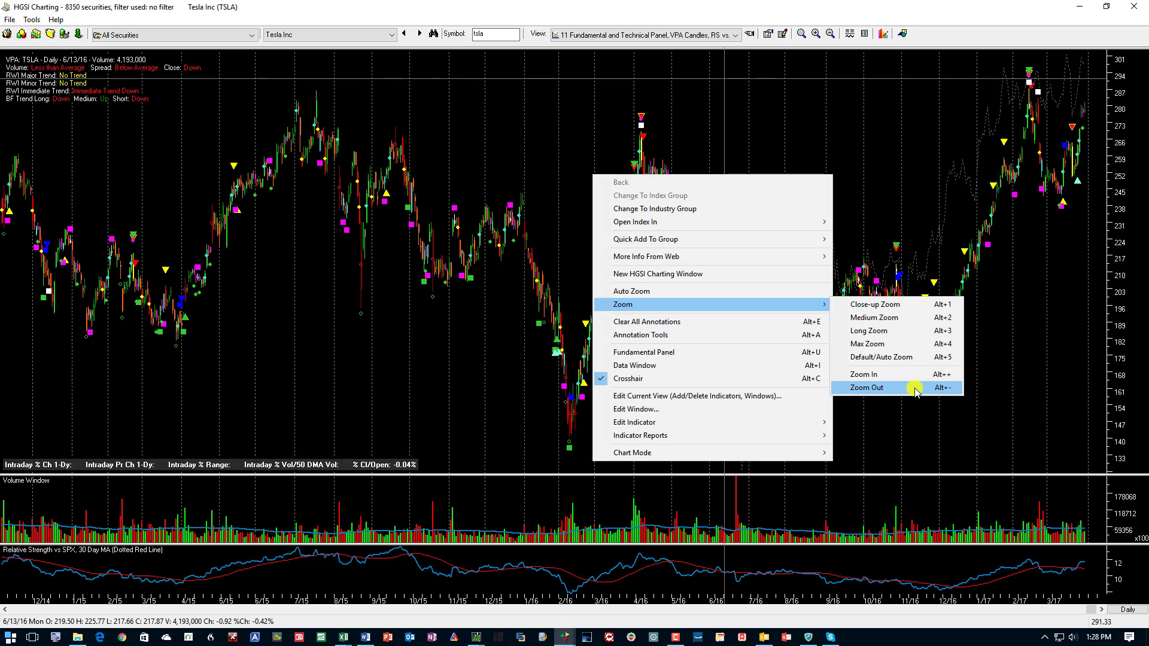
{"action": "left_click", "coordinate": [742, 21]}
- Zoom the Tesla chart in and out, settling on daily bars from about late October 2016 through March 2017
{"action": "scroll", "coordinate": [759, 66], "scroll_direction": "up", "scroll_amount": 3}
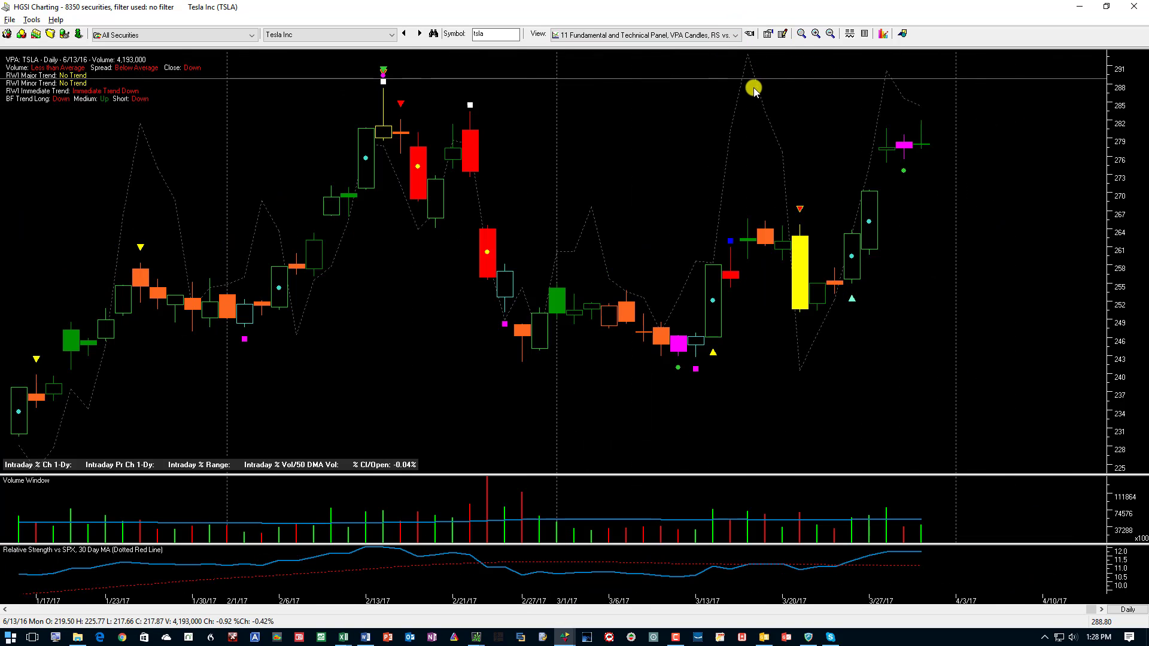
{"action": "scroll", "coordinate": [865, 82], "scroll_direction": "down", "scroll_amount": 3}
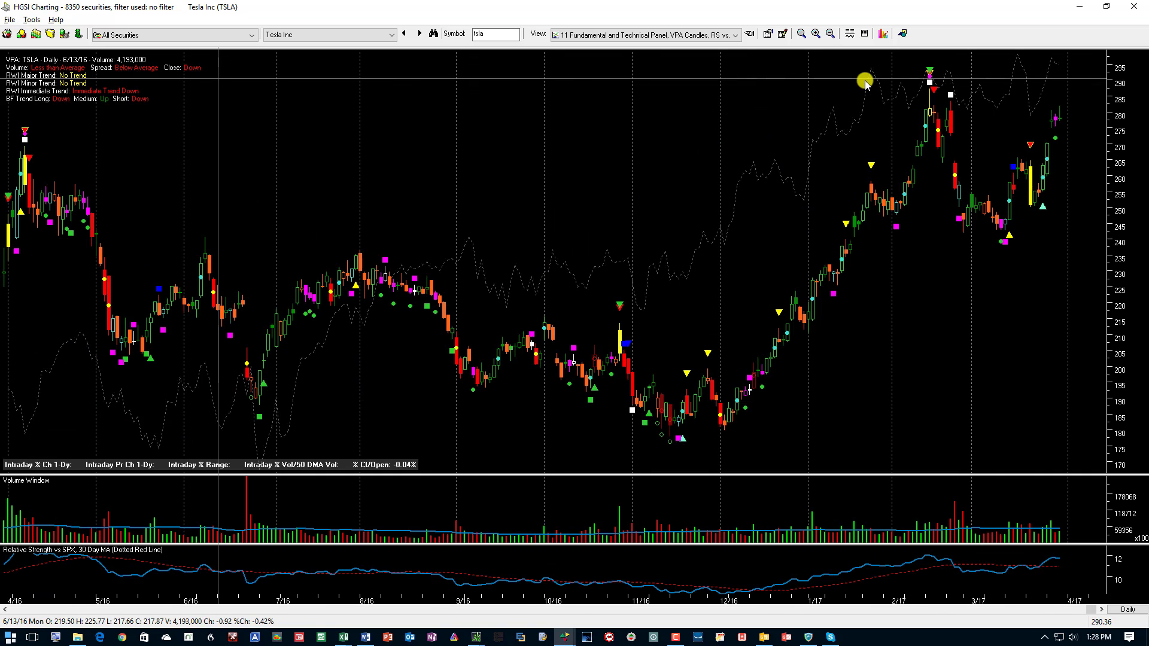
{"action": "scroll", "coordinate": [865, 82], "scroll_direction": "down", "scroll_amount": 3}
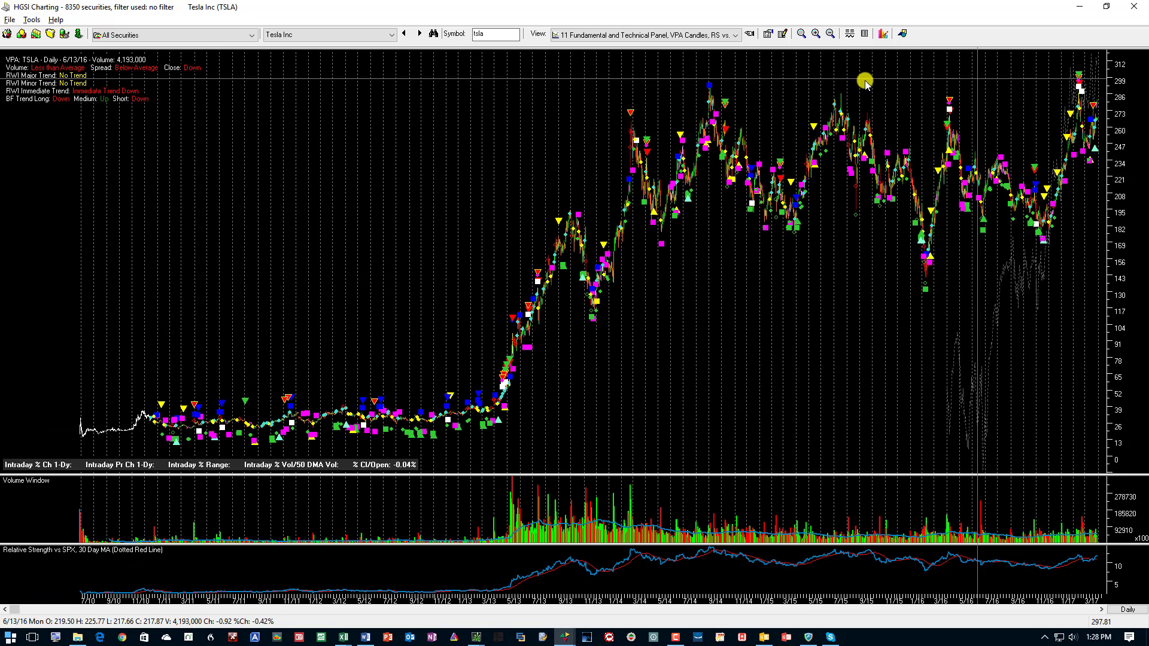
{"action": "scroll", "coordinate": [865, 82], "scroll_direction": "up", "scroll_amount": 3}
{"action": "scroll", "coordinate": [866, 82], "scroll_direction": "down", "scroll_amount": 2}
{"action": "scroll", "coordinate": [865, 82], "scroll_direction": "up", "scroll_amount": 2}
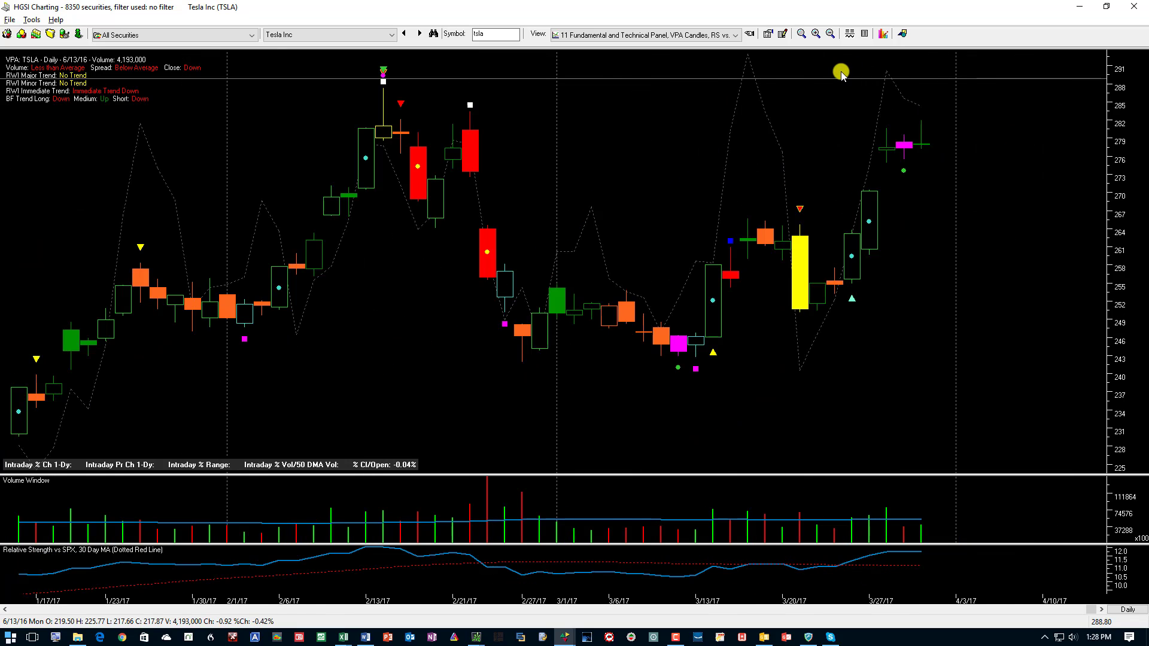
{"action": "scroll", "coordinate": [841, 71], "scroll_direction": "down", "scroll_amount": 1}
- Load the chart for the symbol aapl
{"action": "left_click", "coordinate": [512, 34]}
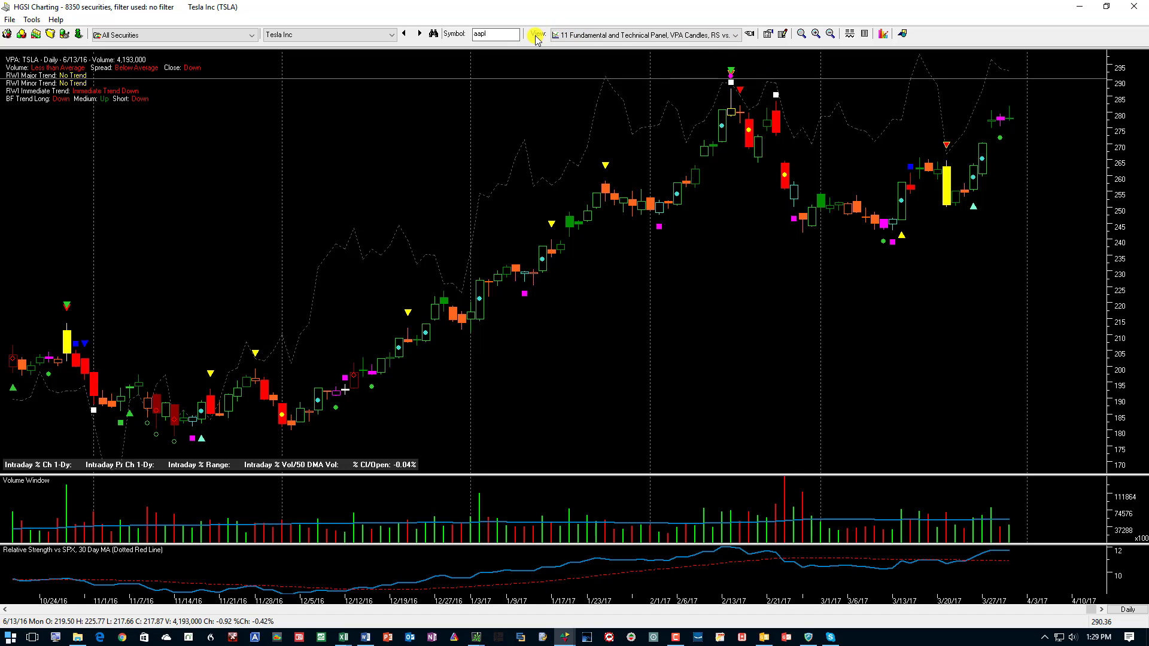
{"action": "type", "text": "aapl"}
{"action": "key", "text": "Return"}
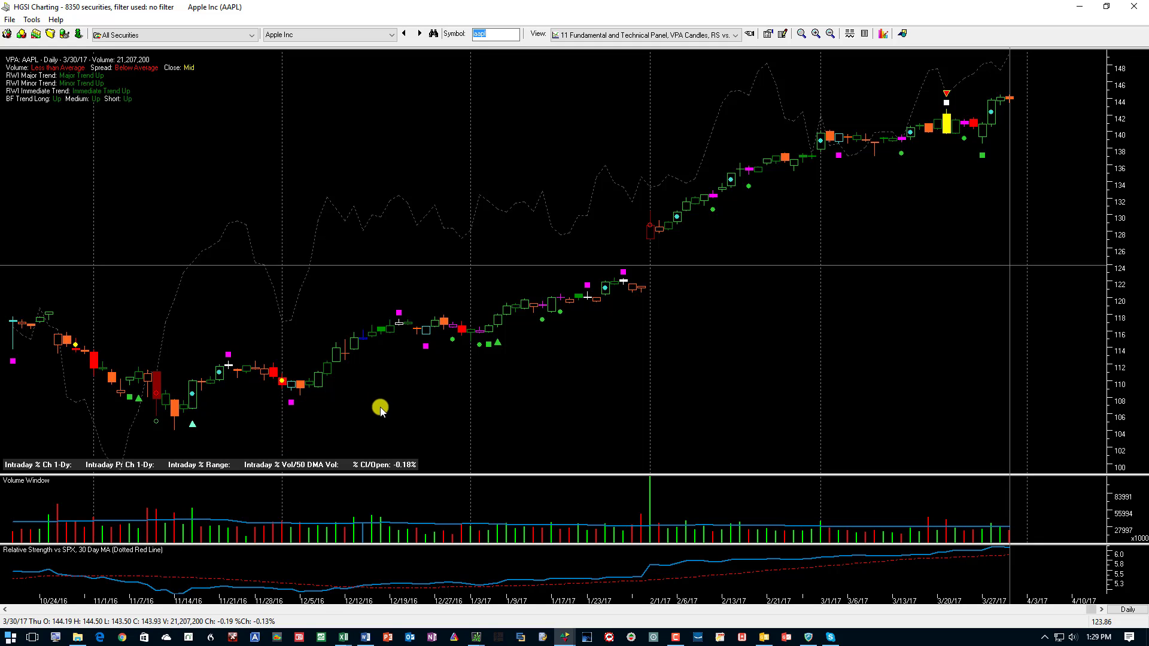
- Inspect Apple's bars for 1/9/17, 11/9/16, 3/27/17 and 3/28/17 with the crosshair, finishing on the 3/27/17 bar
{"action": "left_click_drag", "start_coordinate": [287, 414], "coordinate": [508, 423]}
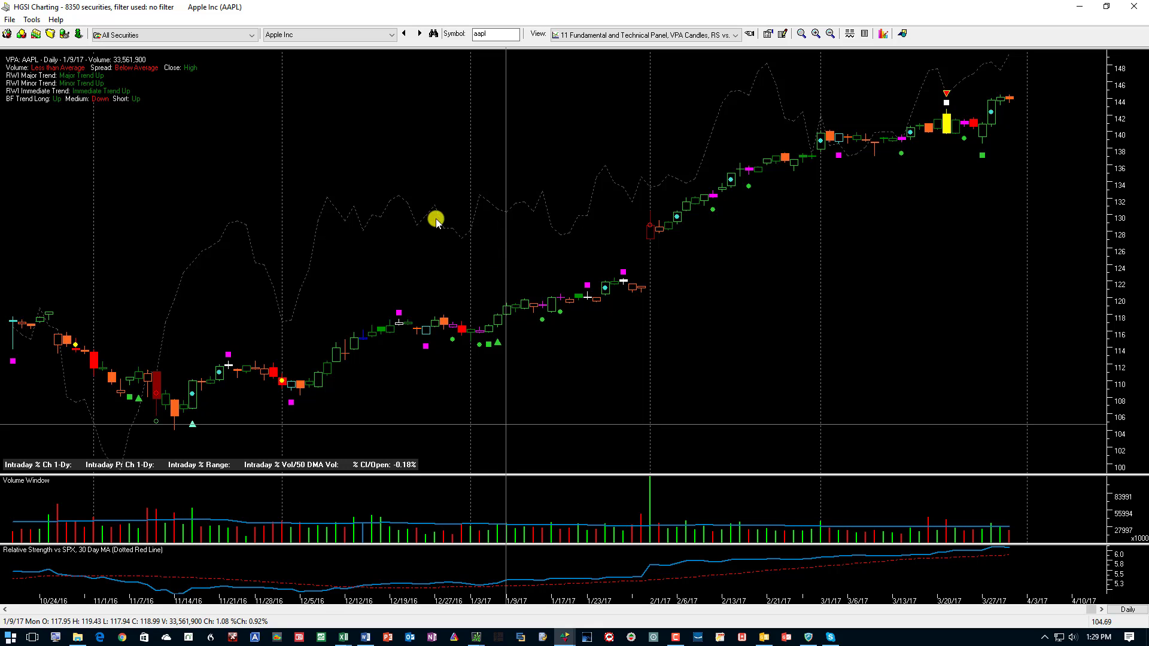
{"action": "left_click_drag", "start_coordinate": [303, 291], "coordinate": [148, 64]}
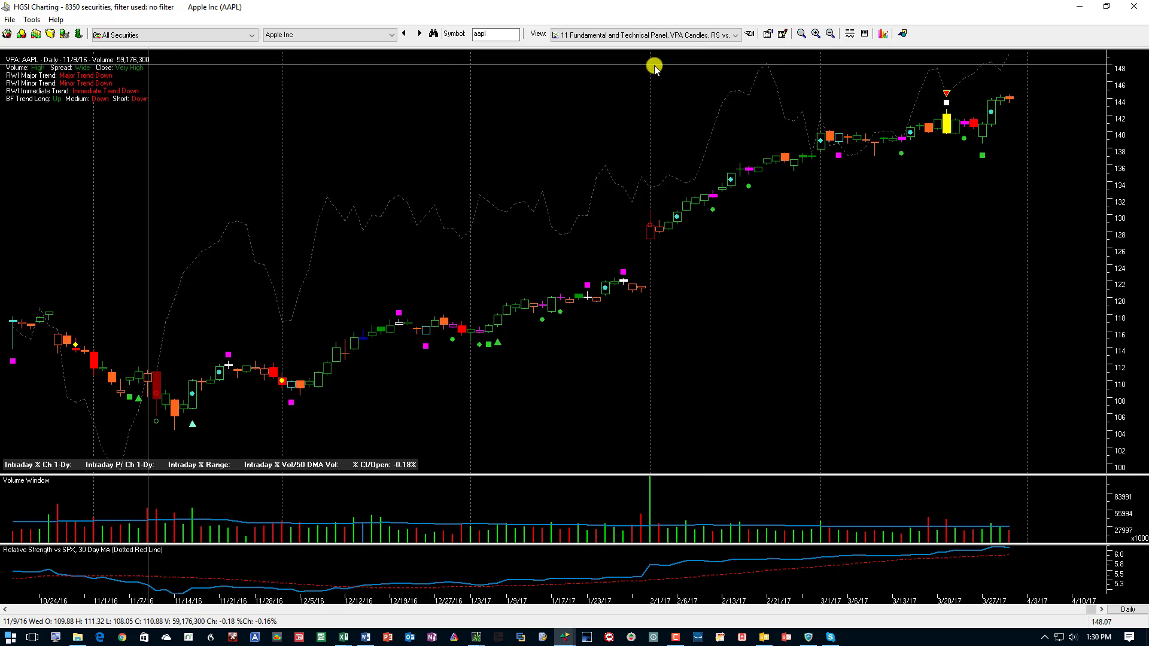
{"action": "left_click", "coordinate": [981, 154]}
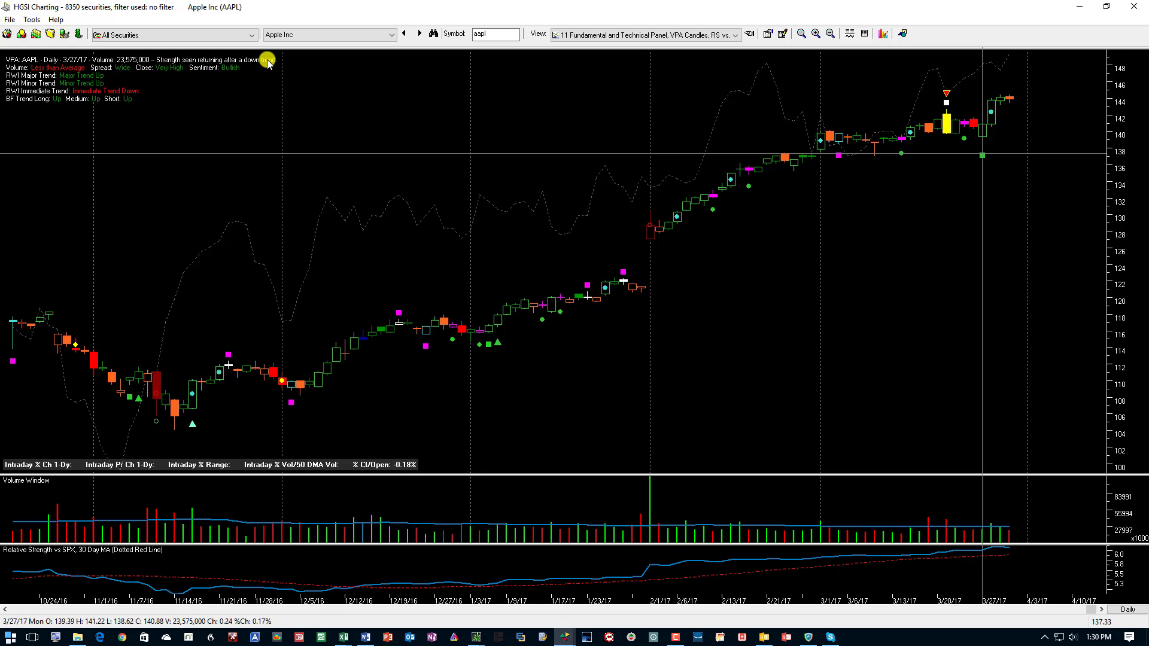
{"action": "left_click", "coordinate": [991, 120]}
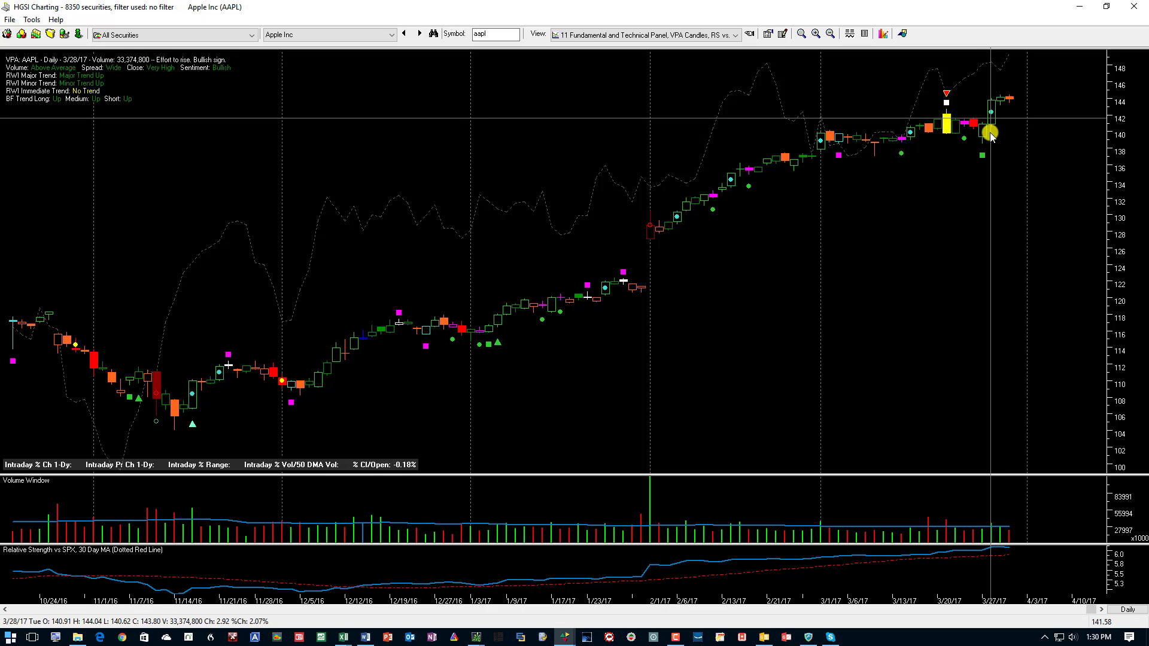
{"action": "left_click", "coordinate": [986, 157]}
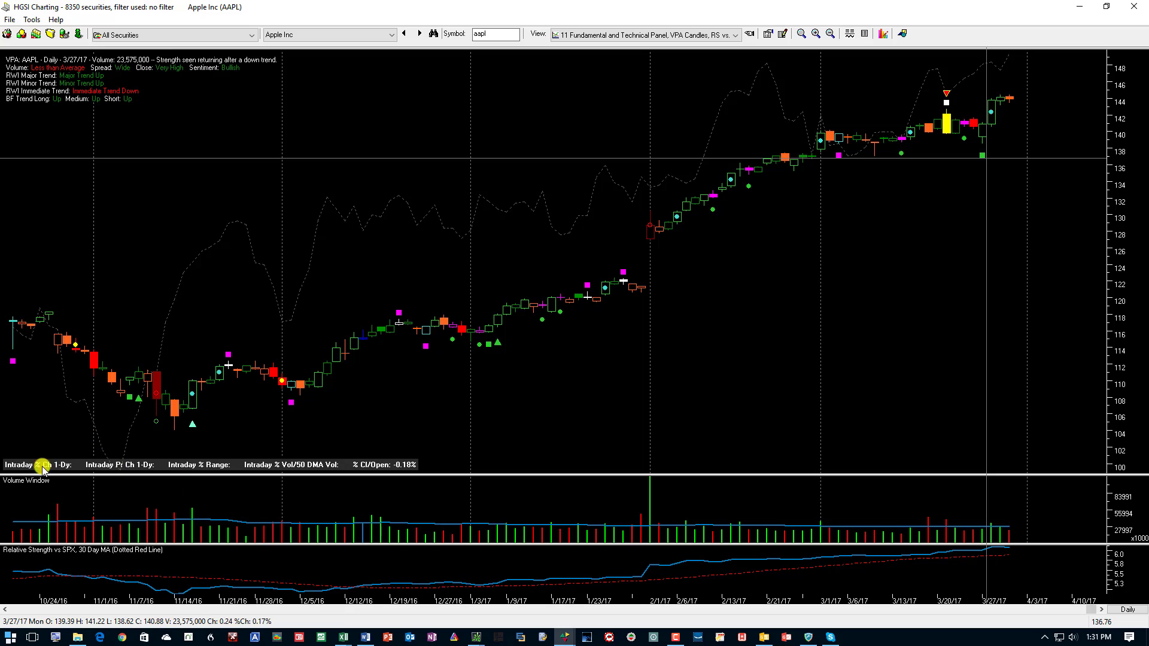
- Run the Intraday update from the HGSI V8 launcher and return to the Apple chart
{"action": "left_click", "coordinate": [564, 634]}
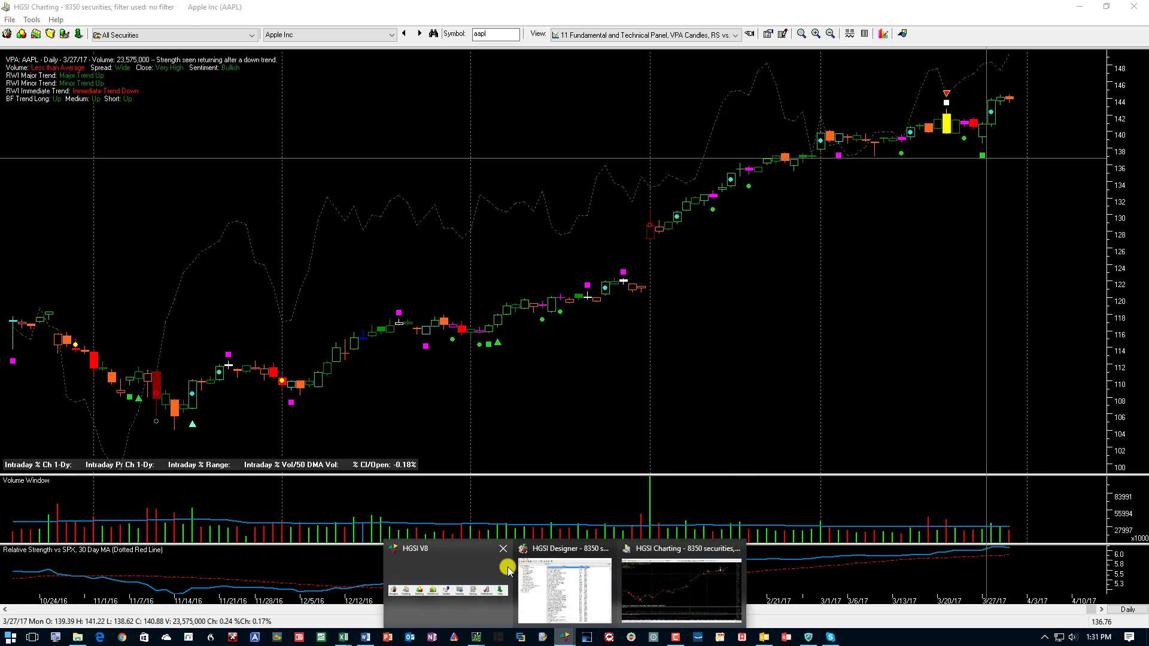
{"action": "left_click", "coordinate": [464, 590]}
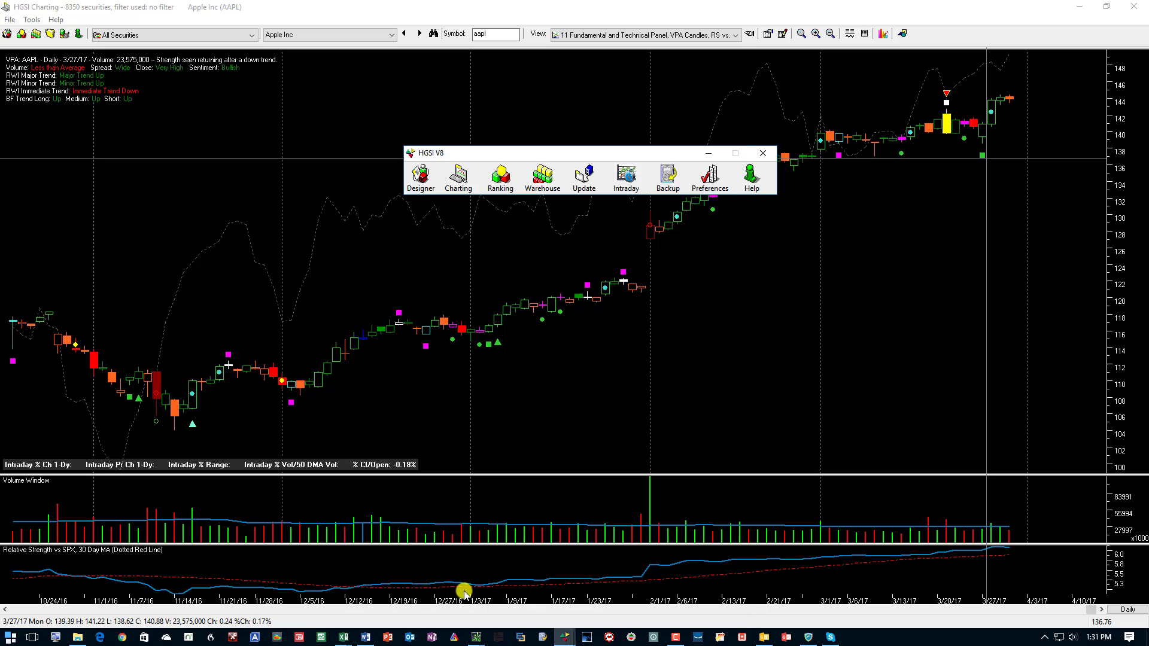
{"action": "left_click", "coordinate": [626, 176]}
{"action": "left_click", "coordinate": [628, 206]}
{"action": "left_click", "coordinate": [603, 9]}
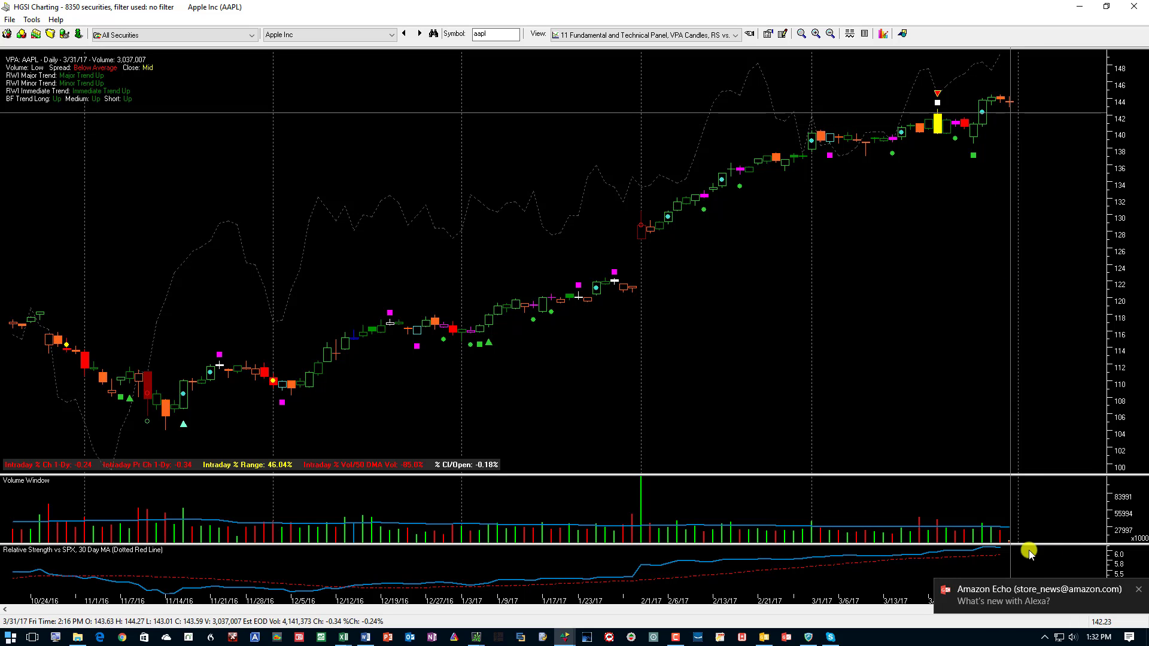
{"action": "left_click", "coordinate": [1140, 592]}
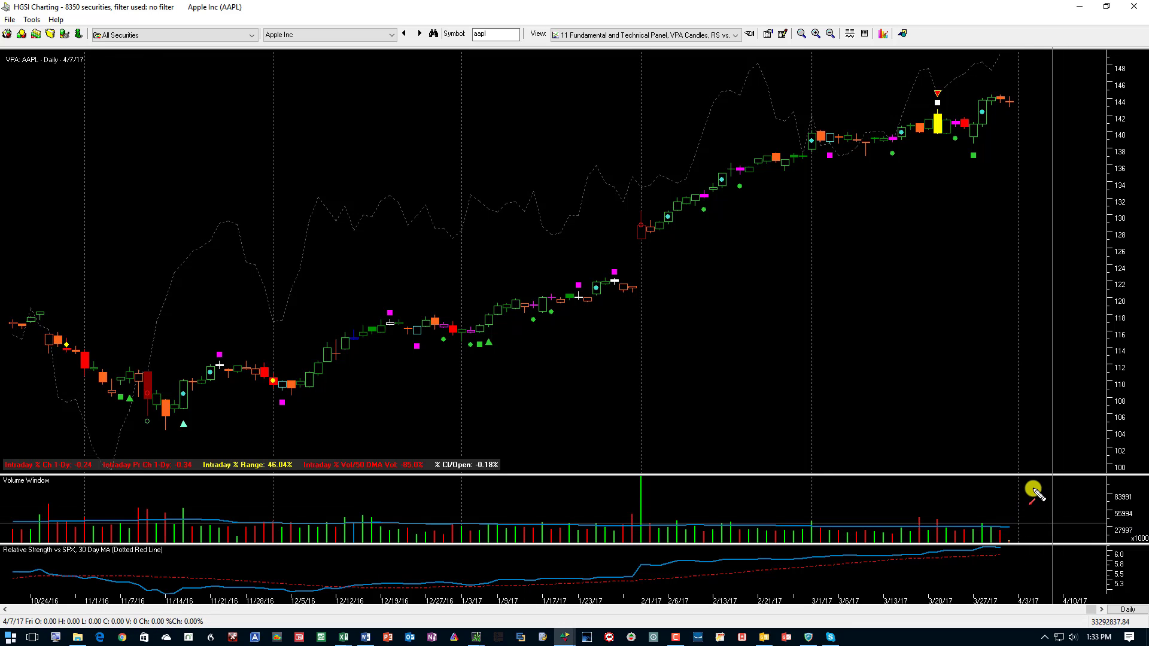
- Draw a red arrow pointing at the latest bar in the volume pane and clear it
{"action": "left_click_drag", "start_coordinate": [1034, 490], "coordinate": [1010, 528]}
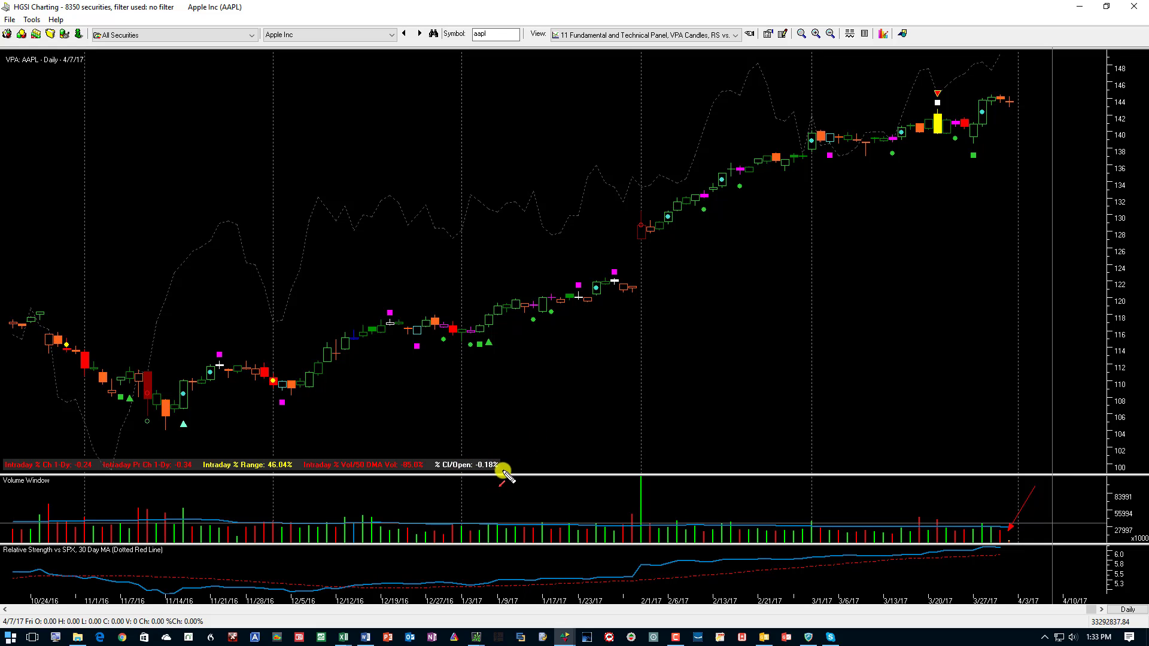
{"action": "key", "text": "Escape"}
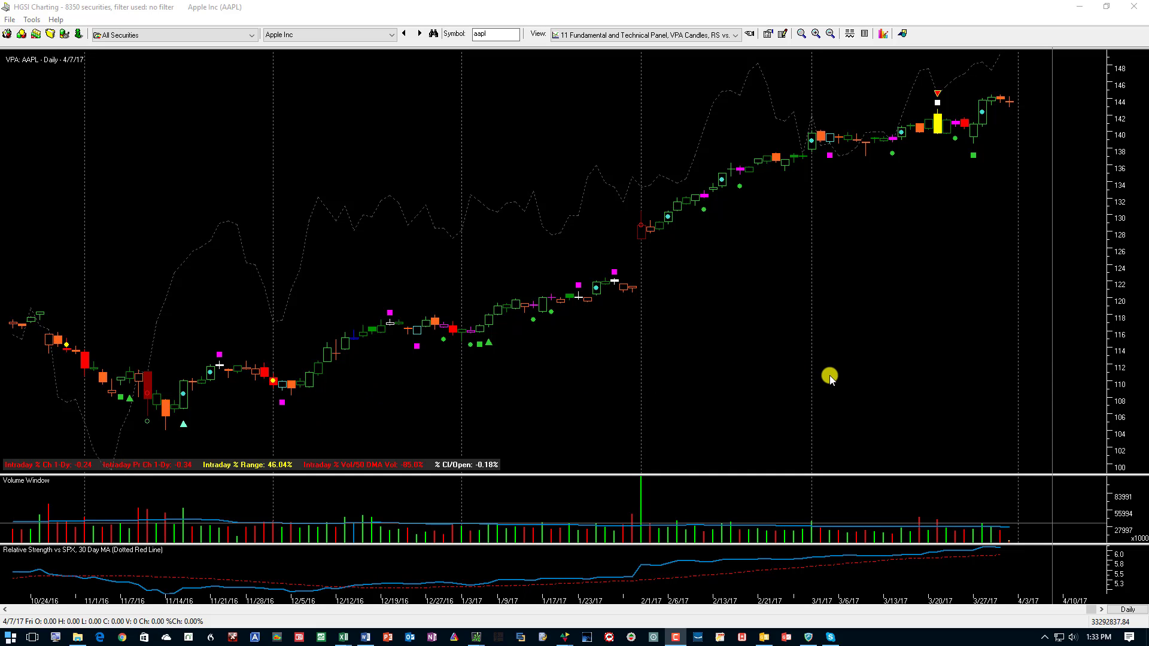
- Put the crosshair on Apple's 3/1/17 bar and open the Data Window, moved up over the chart and enlarged
{"action": "left_click", "coordinate": [854, 347]}
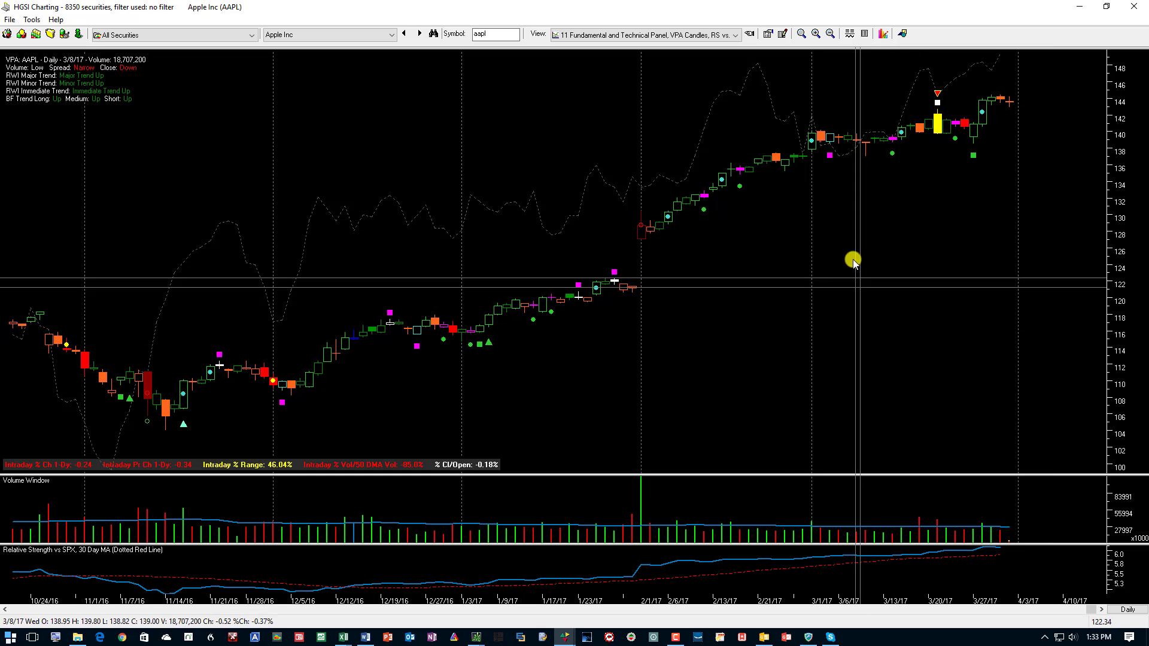
{"action": "left_click_drag", "start_coordinate": [852, 218], "coordinate": [814, 225]}
{"action": "right_click", "coordinate": [622, 154]}
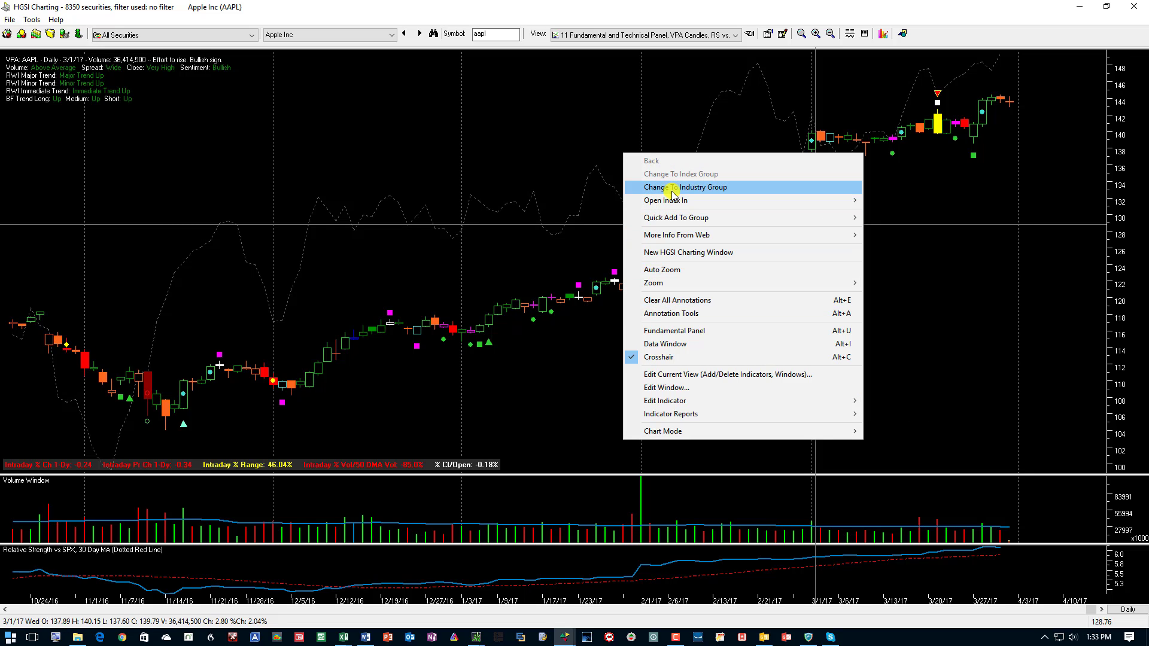
{"action": "left_click", "coordinate": [675, 347]}
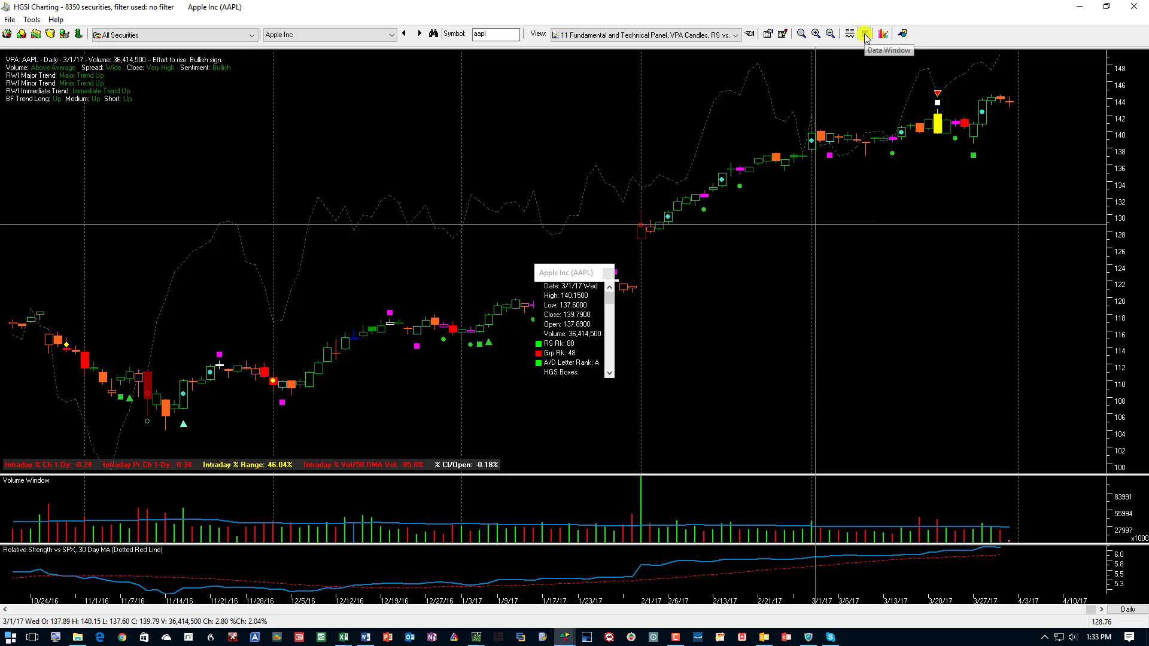
{"action": "left_click_drag", "start_coordinate": [569, 271], "coordinate": [646, 172]}
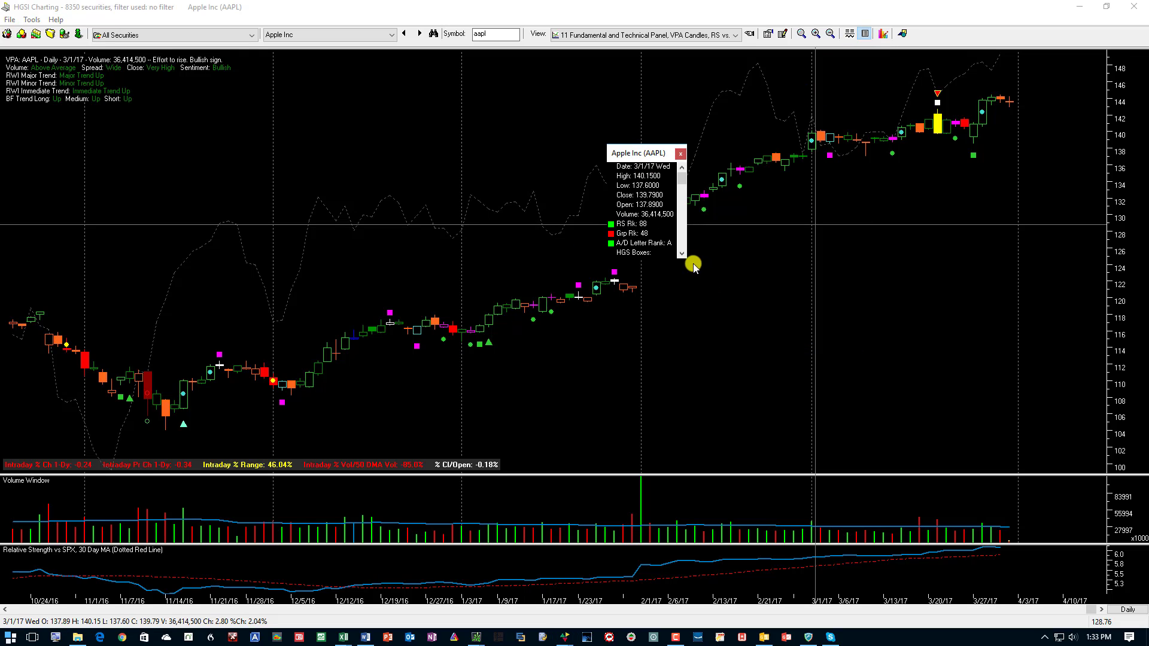
{"action": "left_click_drag", "start_coordinate": [684, 261], "coordinate": [752, 513]}
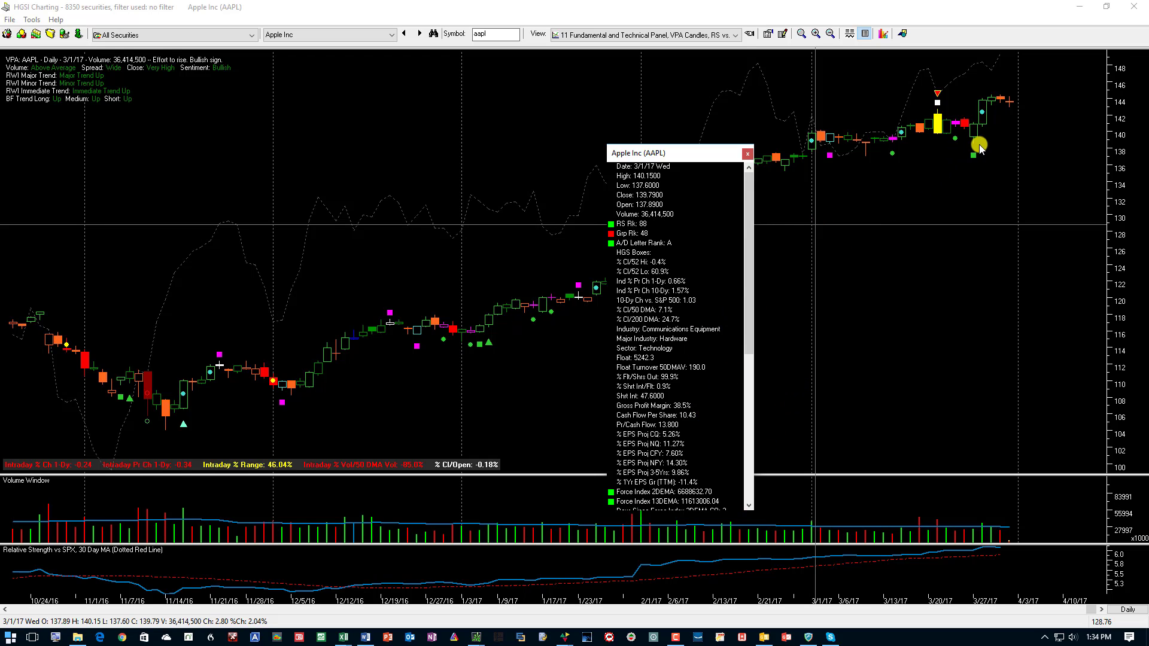
- Read the 3/27/17 bar's values in the Data Window through the Volume Price Analysis entries, widening the window to fit them
{"action": "right_click", "coordinate": [998, 137]}
{"action": "left_click", "coordinate": [1009, 128]}
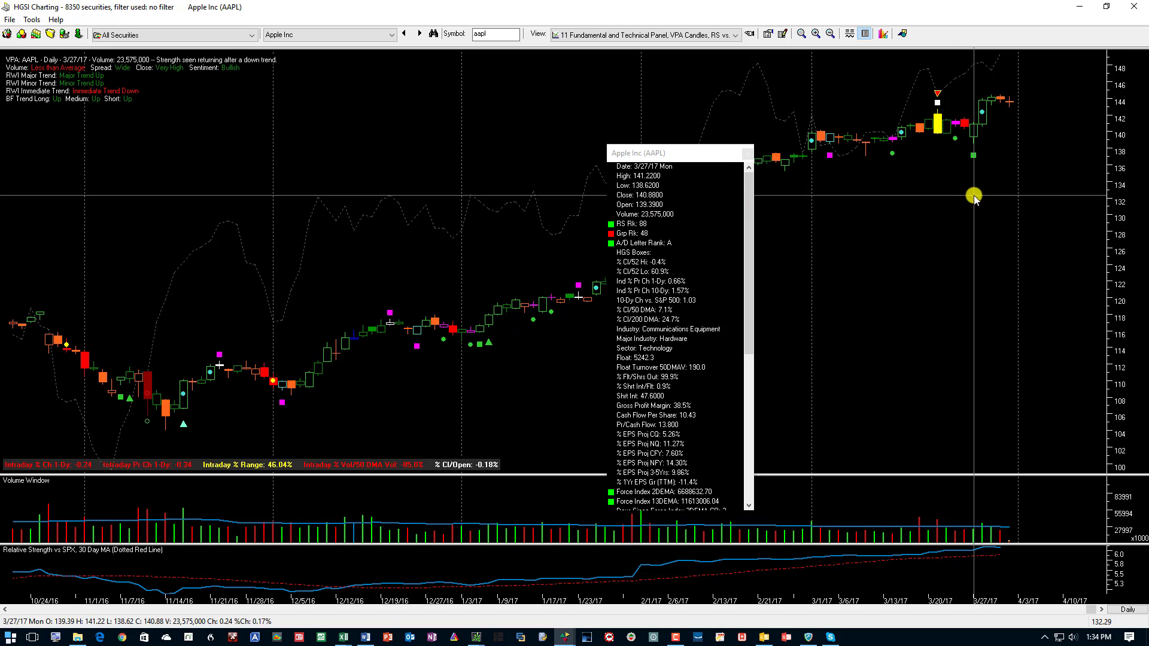
{"action": "scroll", "coordinate": [651, 363], "scroll_direction": "down", "scroll_amount": 3}
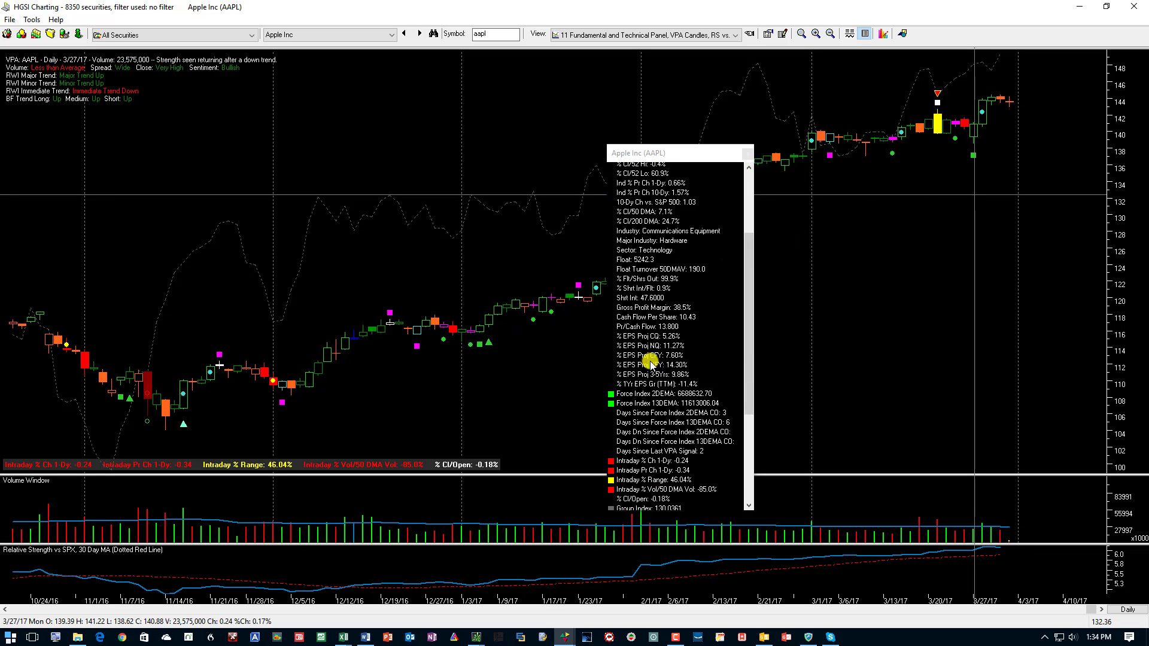
{"action": "scroll", "coordinate": [651, 364], "scroll_direction": "down", "scroll_amount": 6}
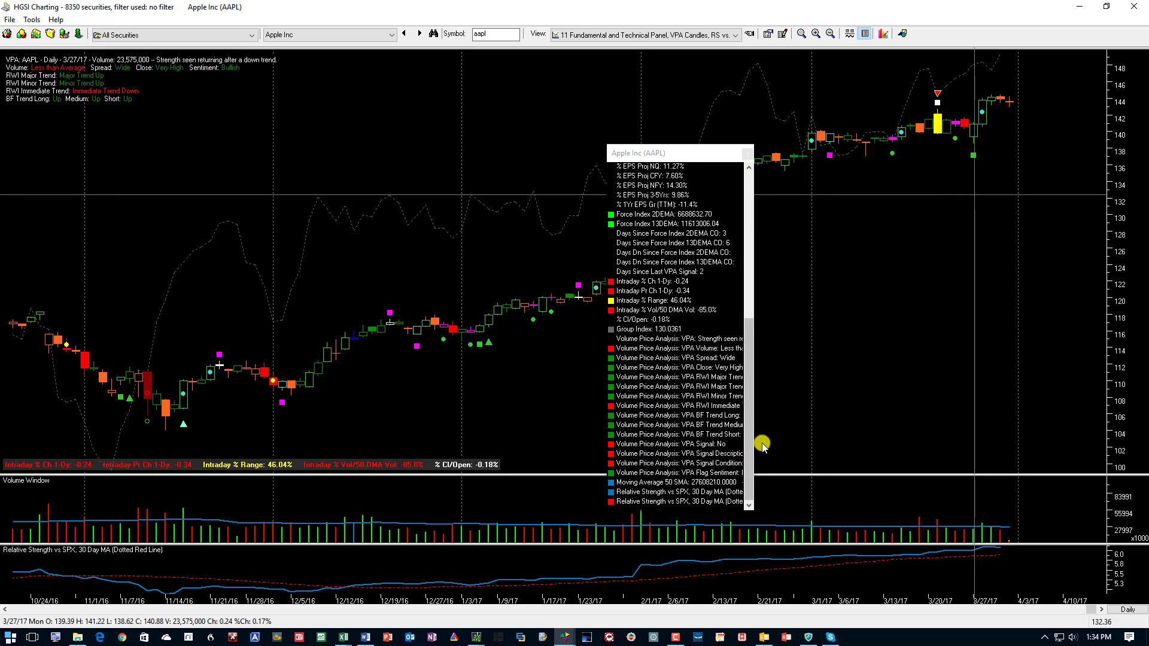
{"action": "left_click_drag", "start_coordinate": [753, 447], "coordinate": [784, 447]}
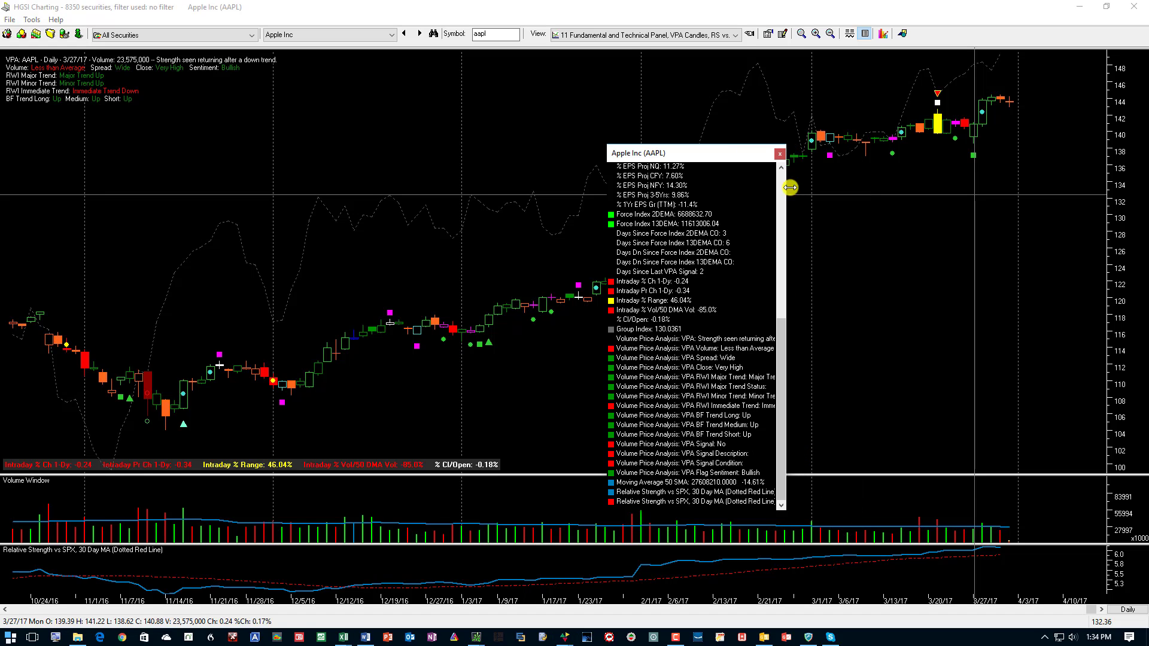
- Close the Data Window and turn off the crosshair
{"action": "left_click", "coordinate": [779, 154]}
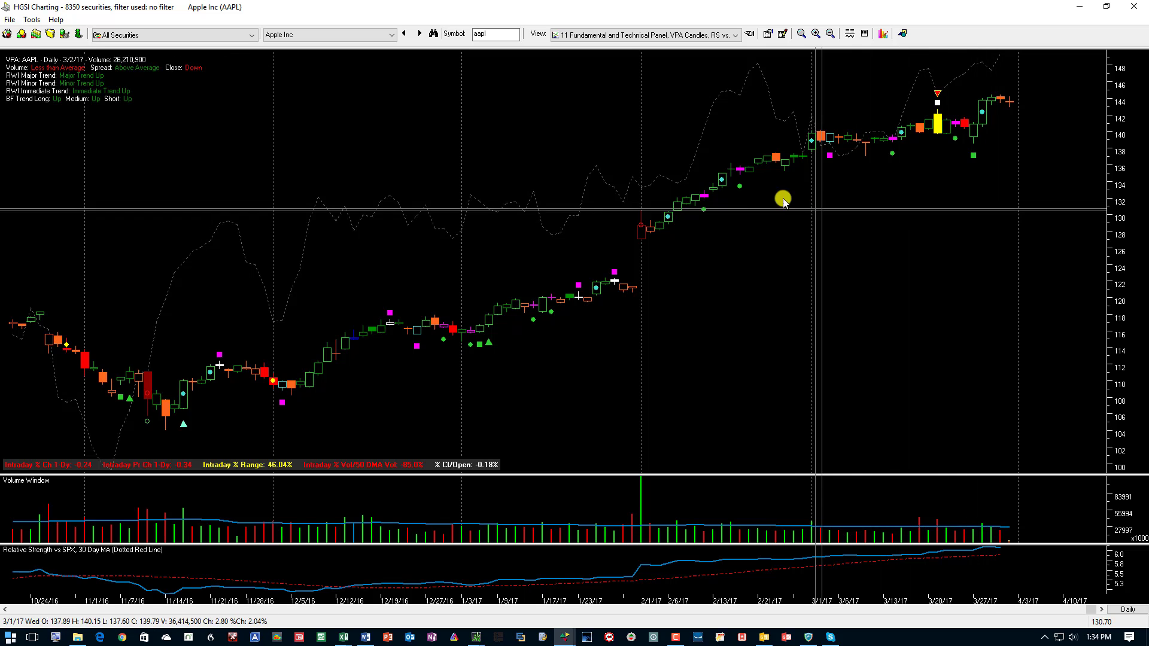
{"action": "right_click", "coordinate": [577, 112]}
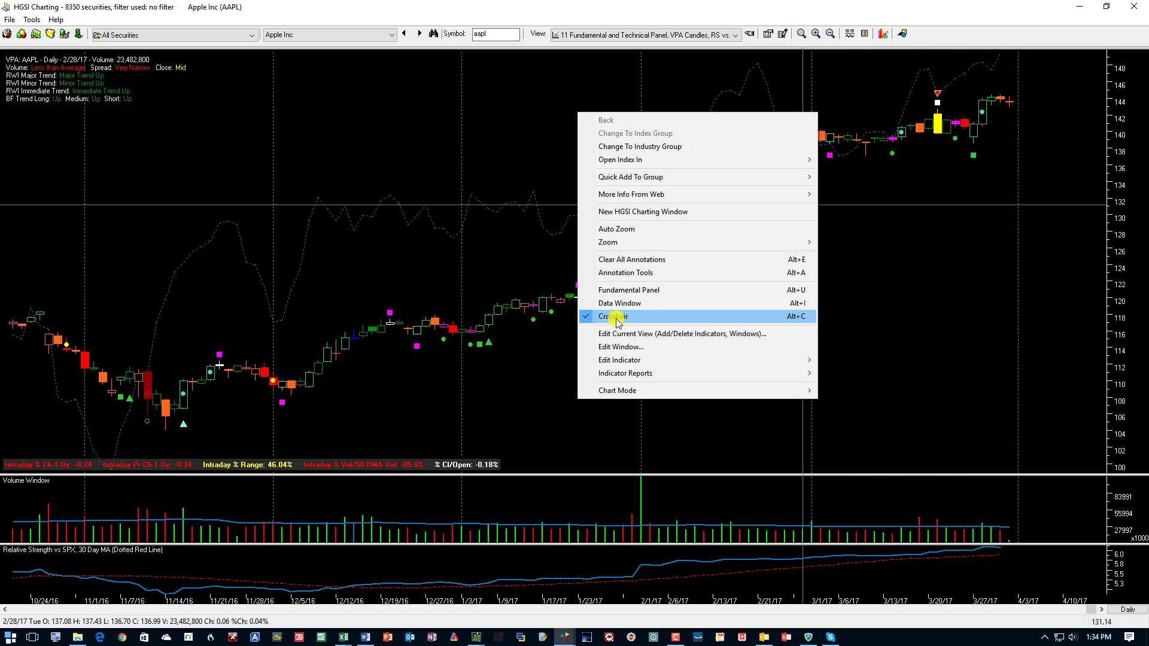
{"action": "left_click", "coordinate": [618, 318]}
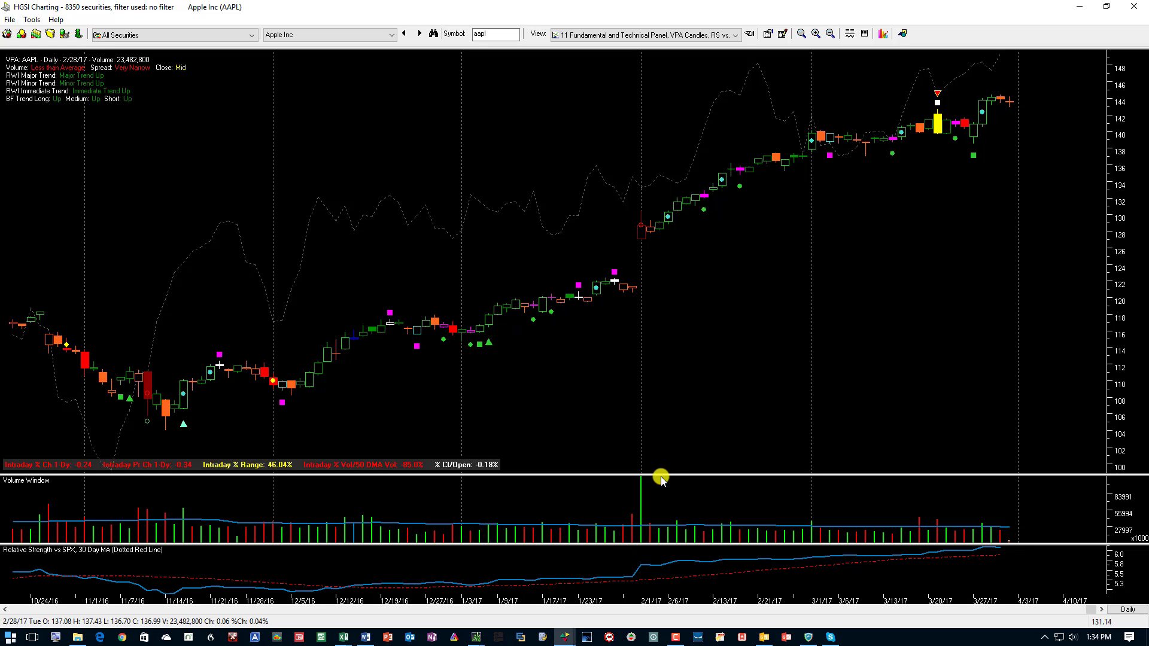
- Enlarge the volume and relative strength panes in turn and shrink both again, leaving the price pane the largest
{"action": "left_click_drag", "start_coordinate": [661, 475], "coordinate": [715, 249]}
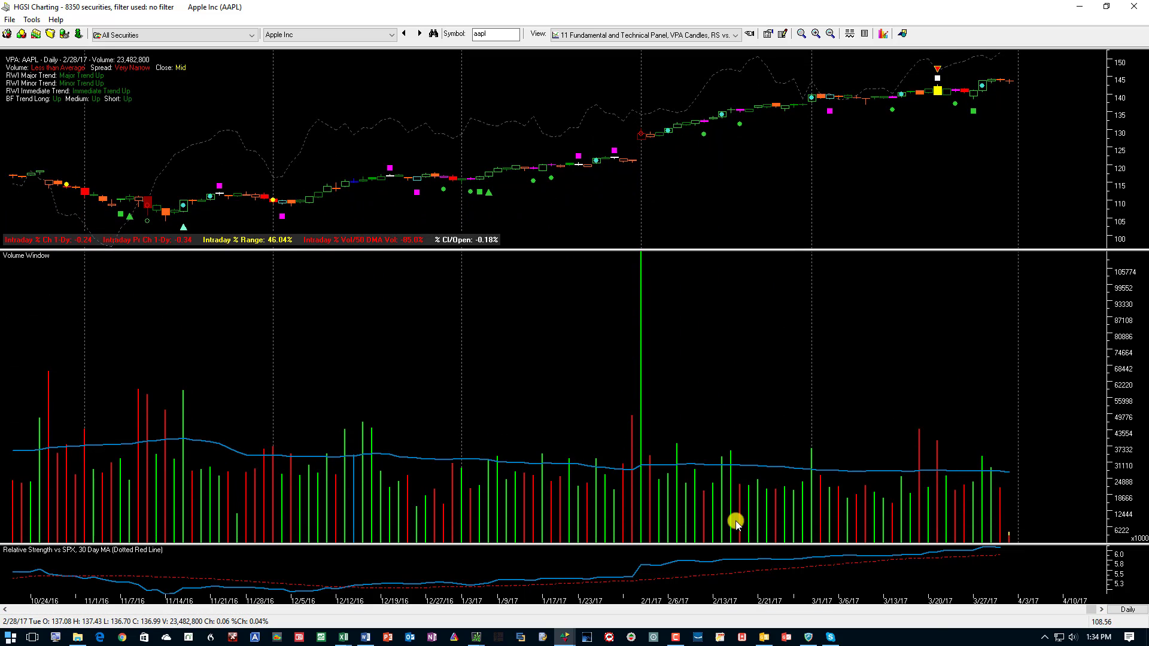
{"action": "left_click_drag", "start_coordinate": [731, 545], "coordinate": [777, 330]}
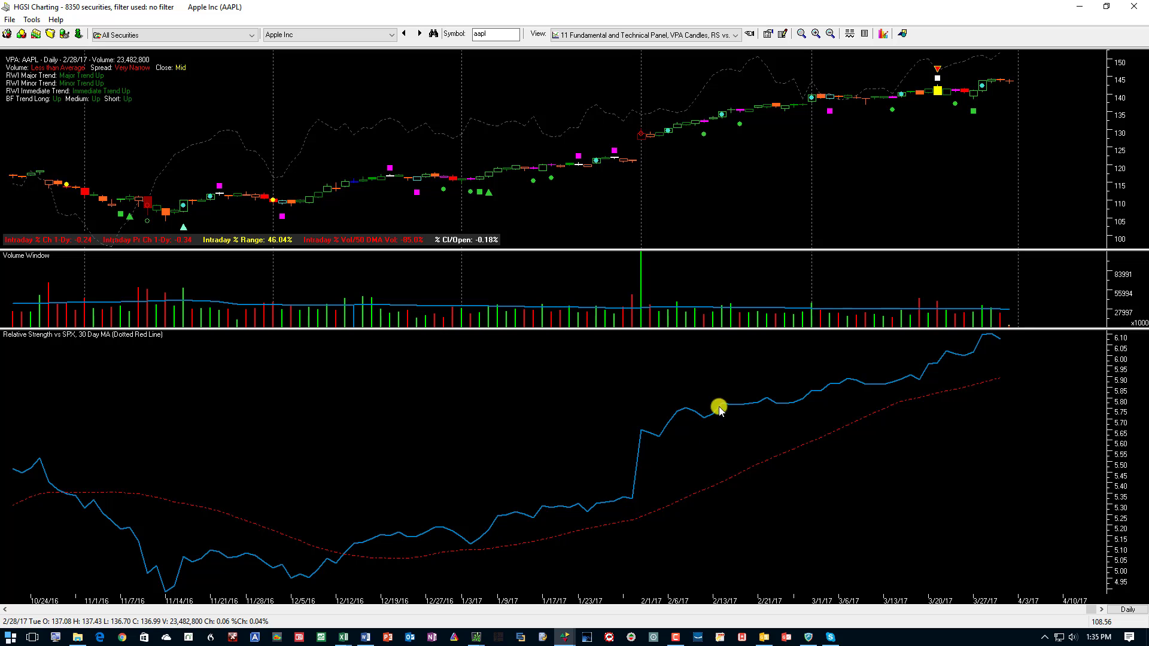
{"action": "left_click_drag", "start_coordinate": [792, 328], "coordinate": [325, 522]}
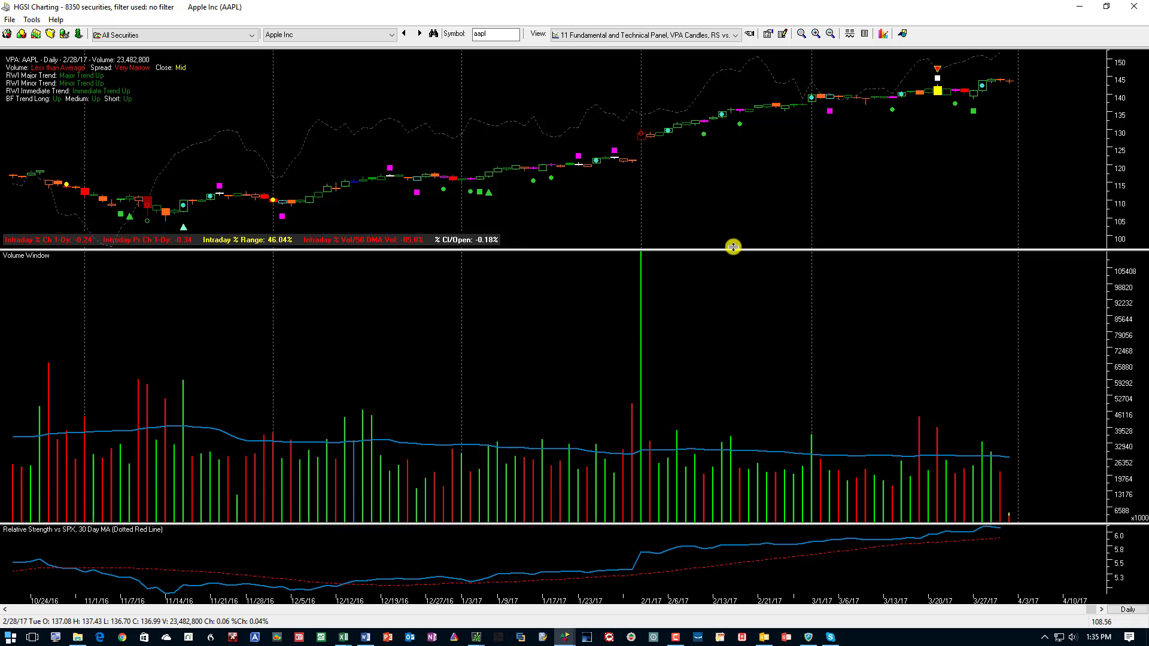
{"action": "left_click_drag", "start_coordinate": [733, 248], "coordinate": [692, 484]}
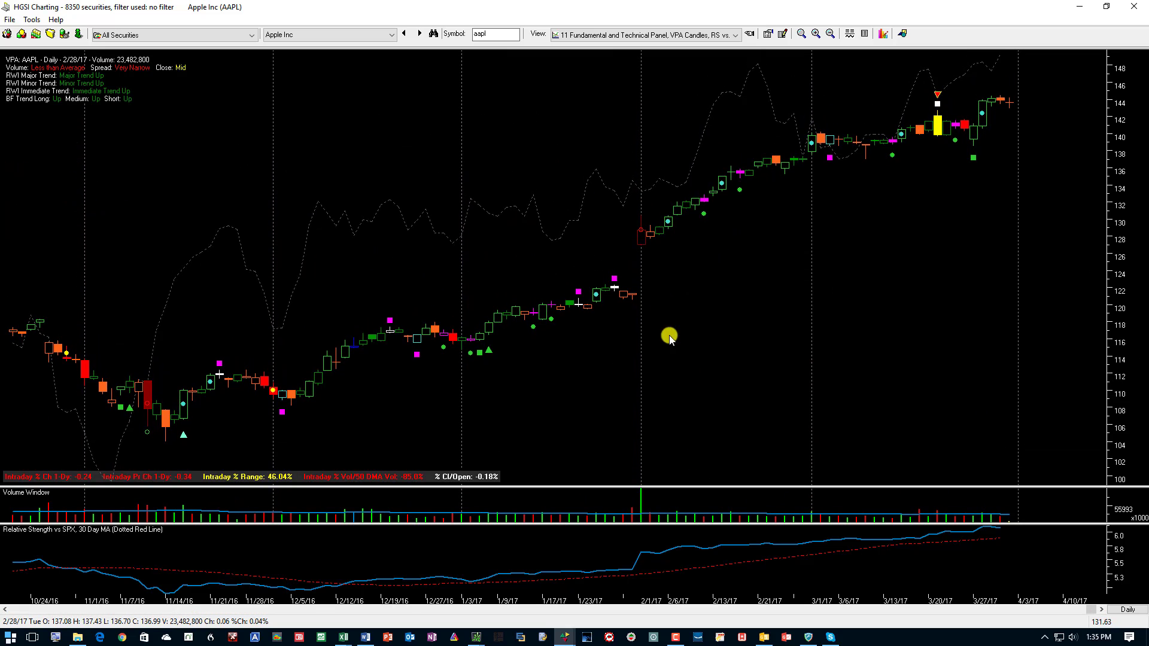
- Select the 2/1/17 bar to read its volume-price analysis and restore the charting window to its smaller floating size
{"action": "left_click", "coordinate": [642, 245]}
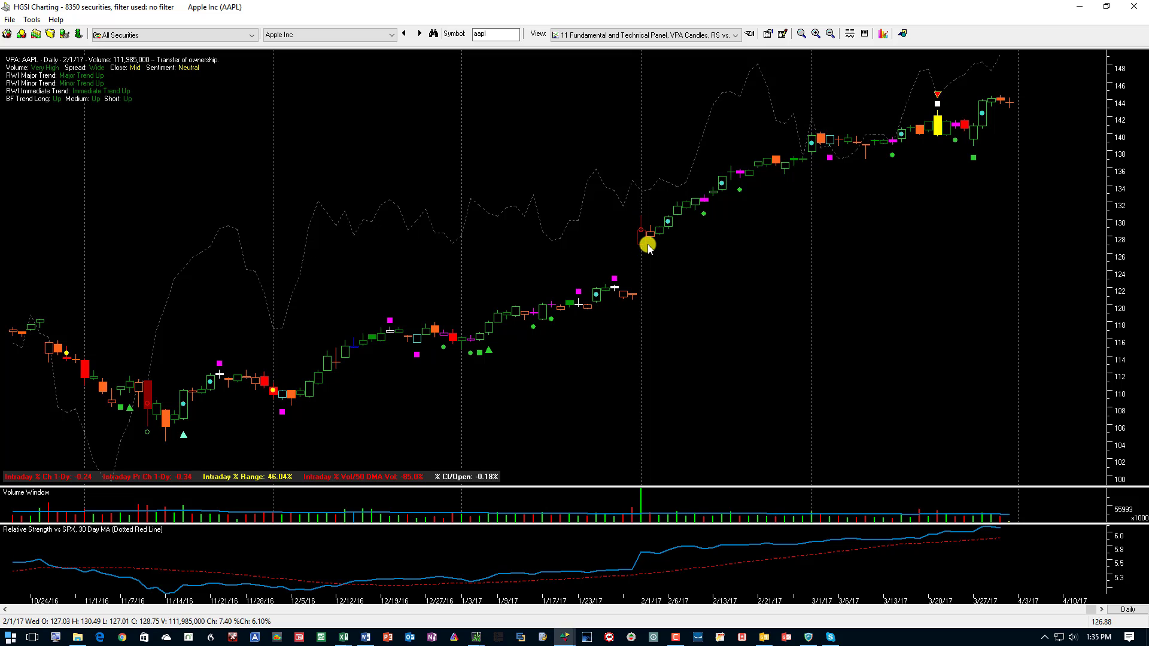
{"action": "left_click", "coordinate": [1106, 8]}
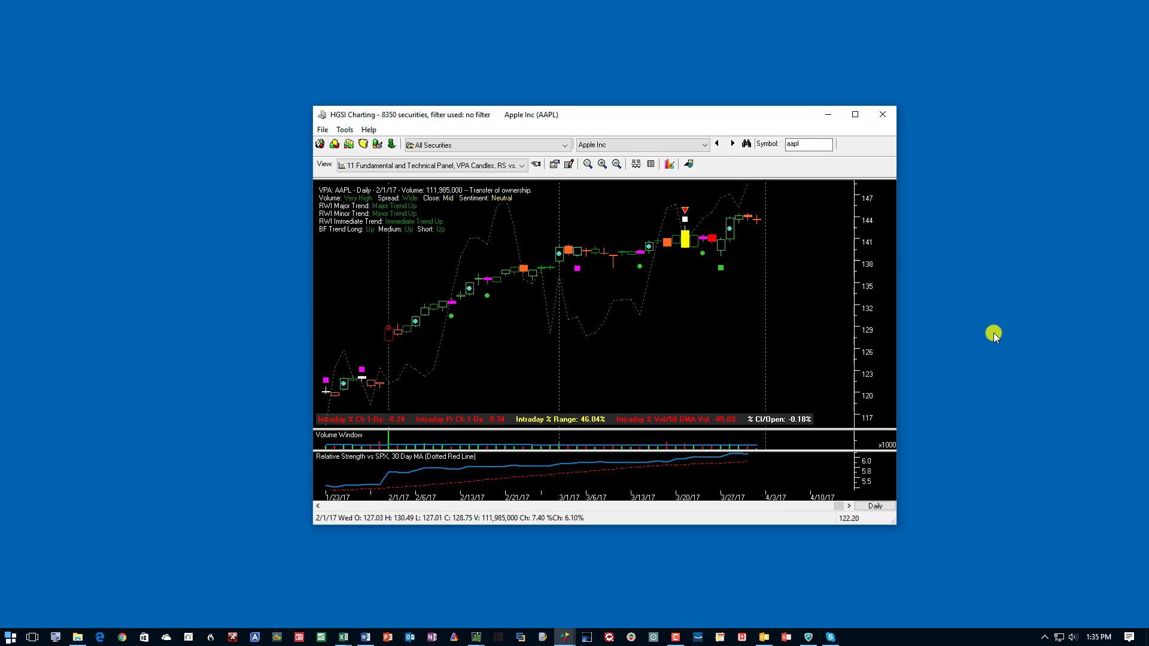